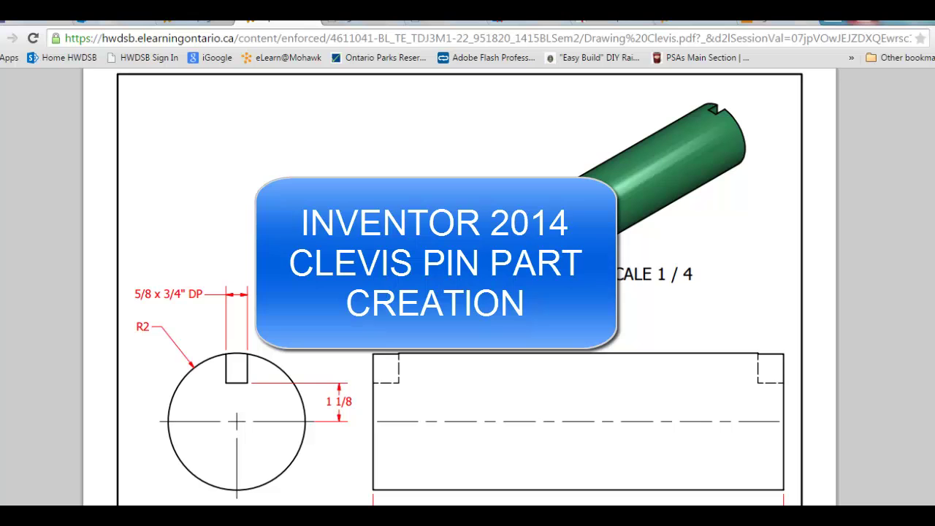
# Step: Review the clevis and pin drawings in the PDF, examining their shapes and dimensions
pyautogui.scroll(10, 695, 285)
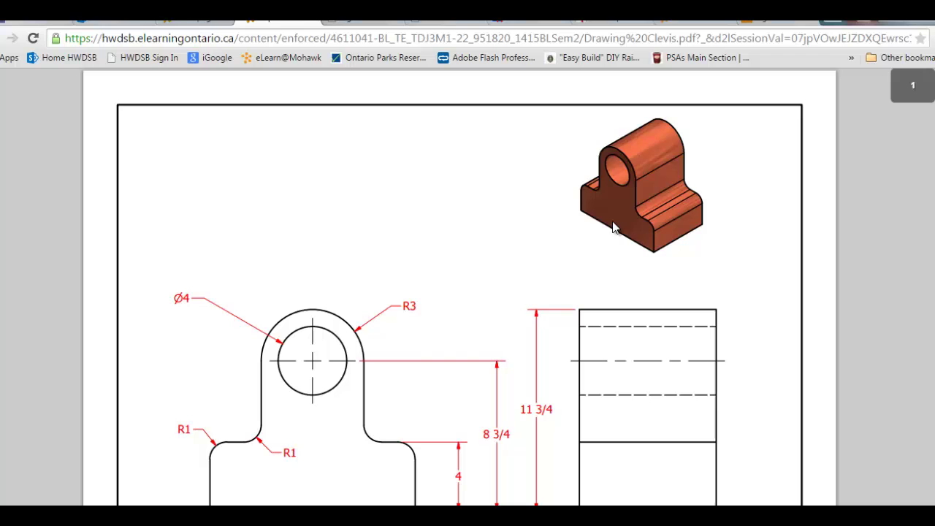
pyautogui.scroll(-2, 438, 357)
pyautogui.scroll(-6, 334, 183)
pyautogui.scroll(8, 346, 204)
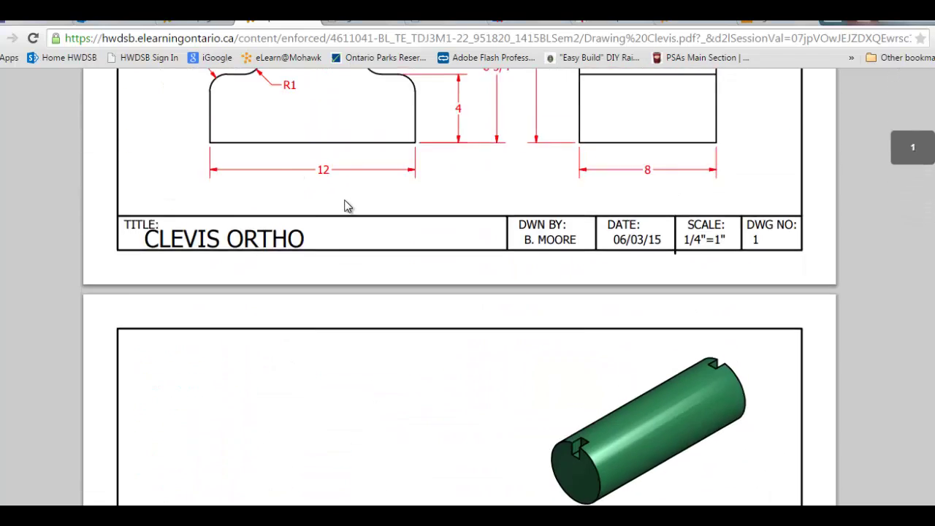
pyautogui.scroll(-16, 348, 405)
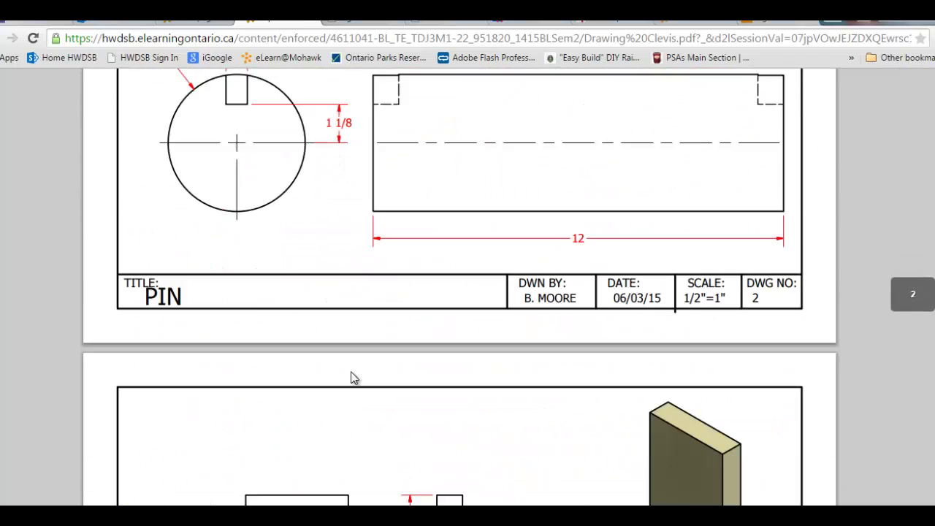
pyautogui.scroll(10, 338, 187)
pyautogui.scroll(6, 338, 188)
pyautogui.scroll(-3, 349, 322)
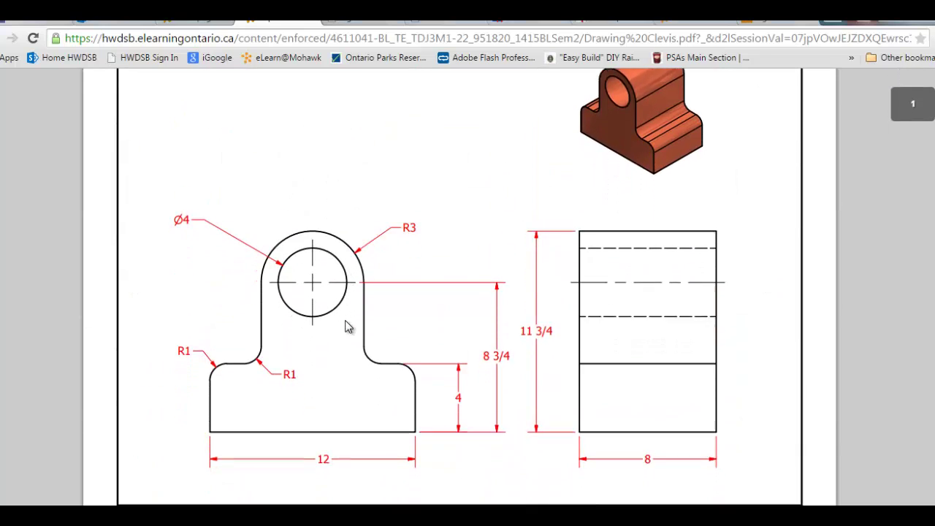
pyautogui.scroll(-5, 348, 334)
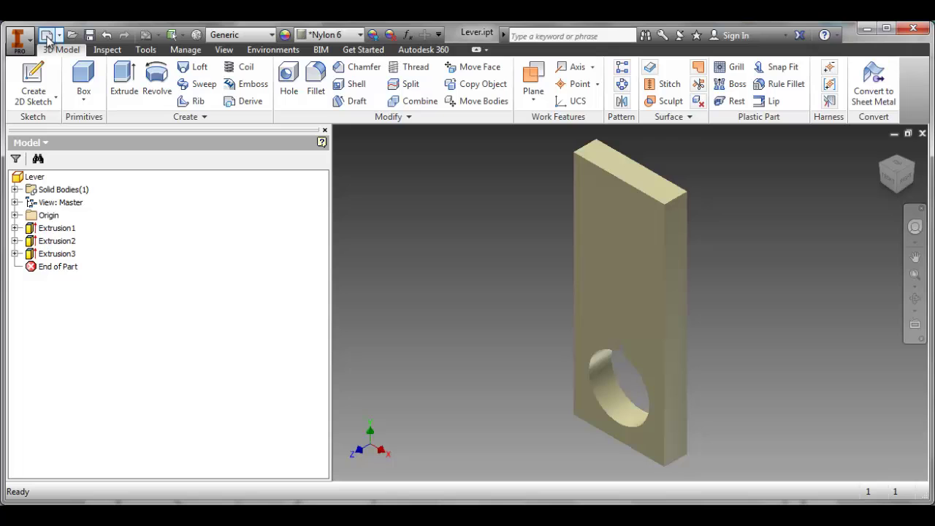
# Step: Switch to Inventor, create a new part from the Standard (in).ipt template and start a 2D sketch on the front XY plane
pyautogui.click(47, 37)
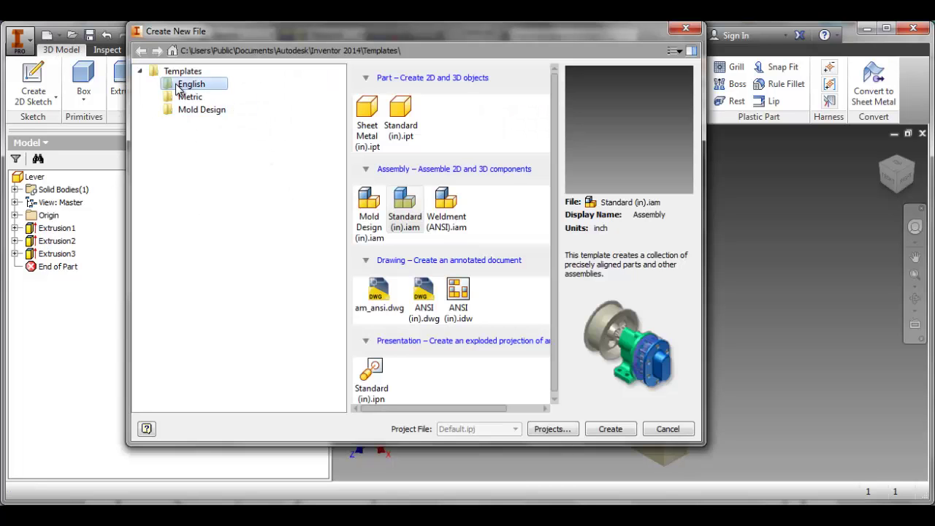
pyautogui.doubleClick(402, 121)
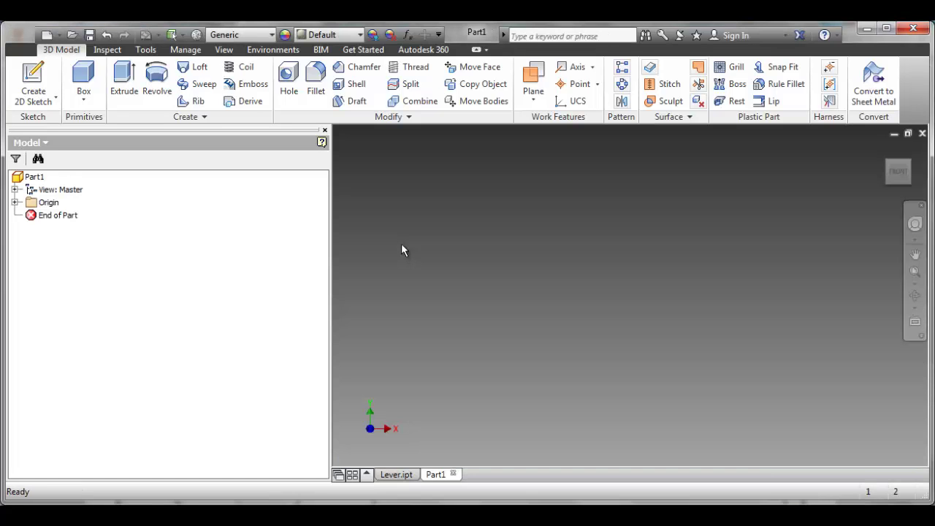
pyautogui.click(33, 103)
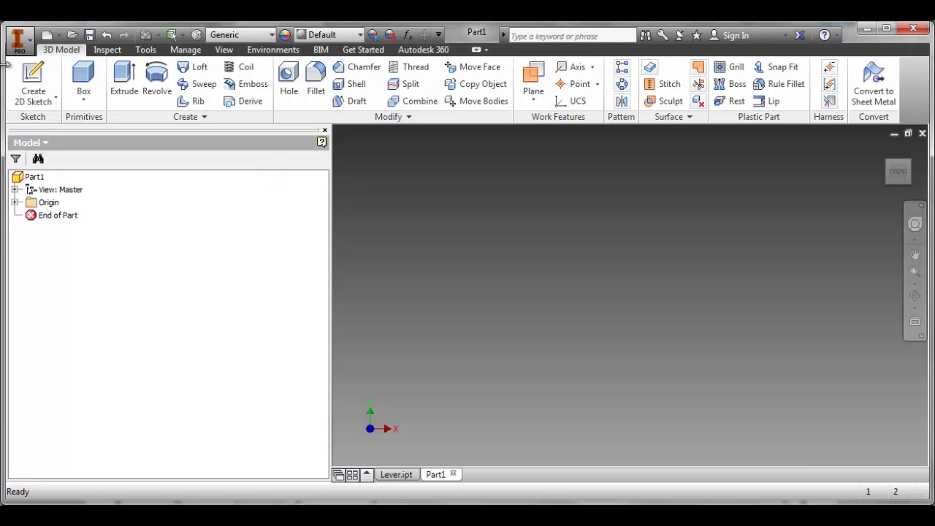
pyautogui.click(48, 103)
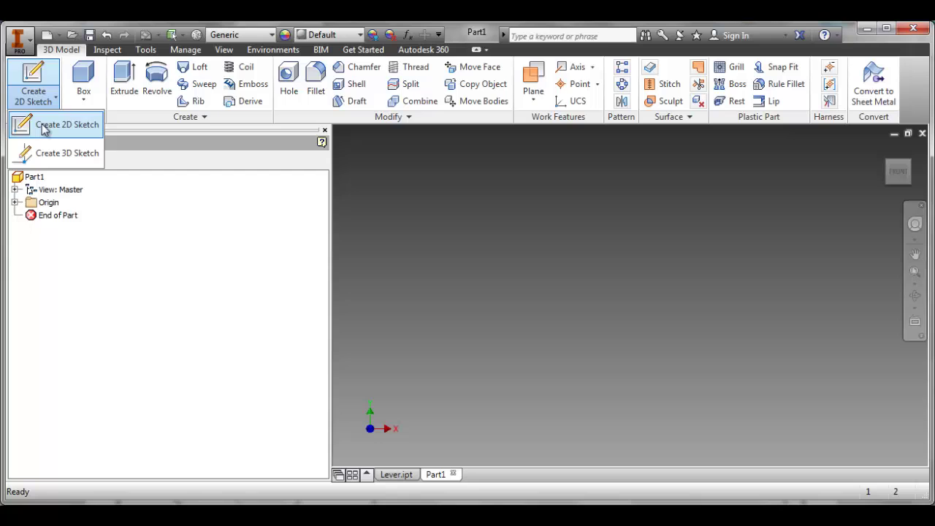
pyautogui.click(44, 129)
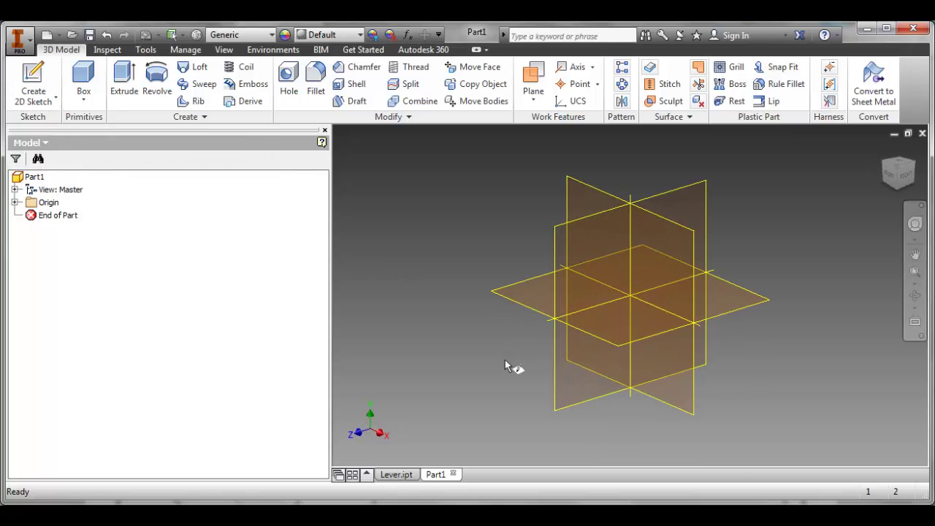
pyautogui.click(673, 244)
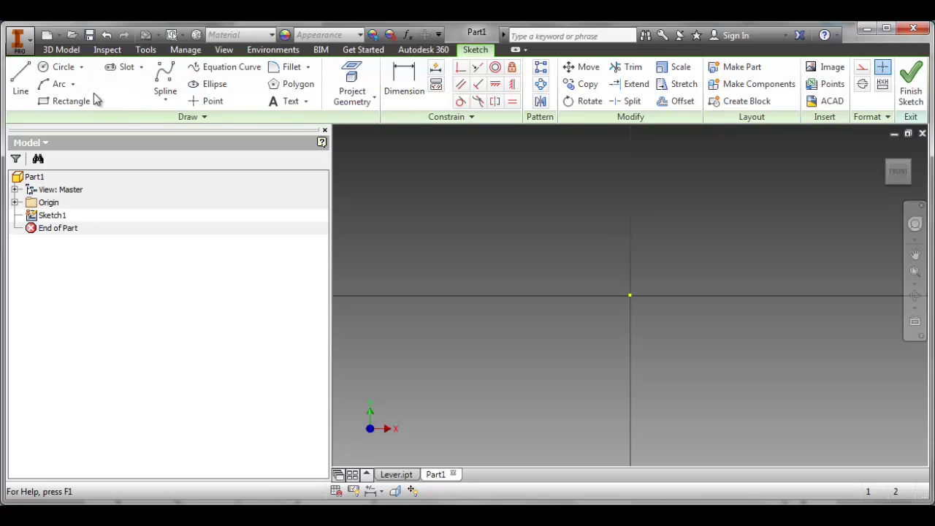
# Step: Sketch a 4 in diameter circle centred on the origin, matching the R2 in the pin drawing, and finish the sketch
pyautogui.click(59, 68)
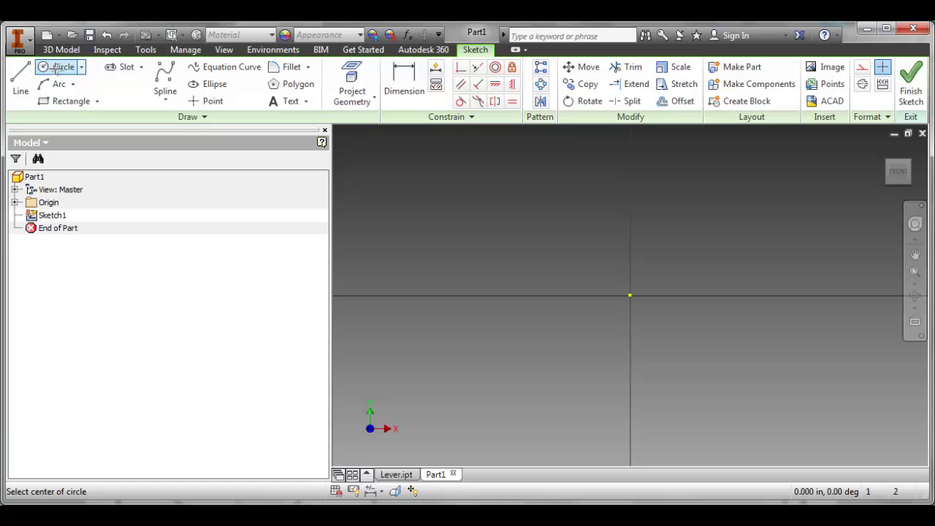
pyautogui.click(629, 295)
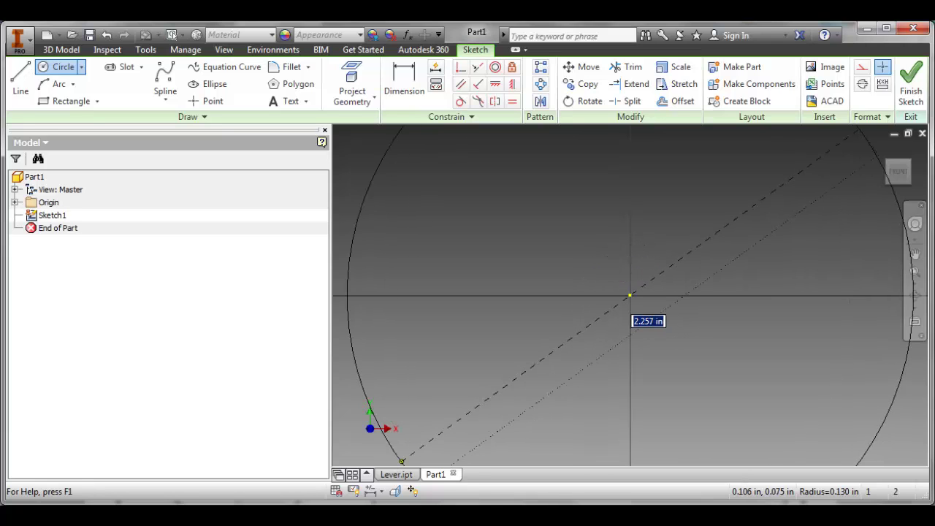
pyautogui.click(362, 513)
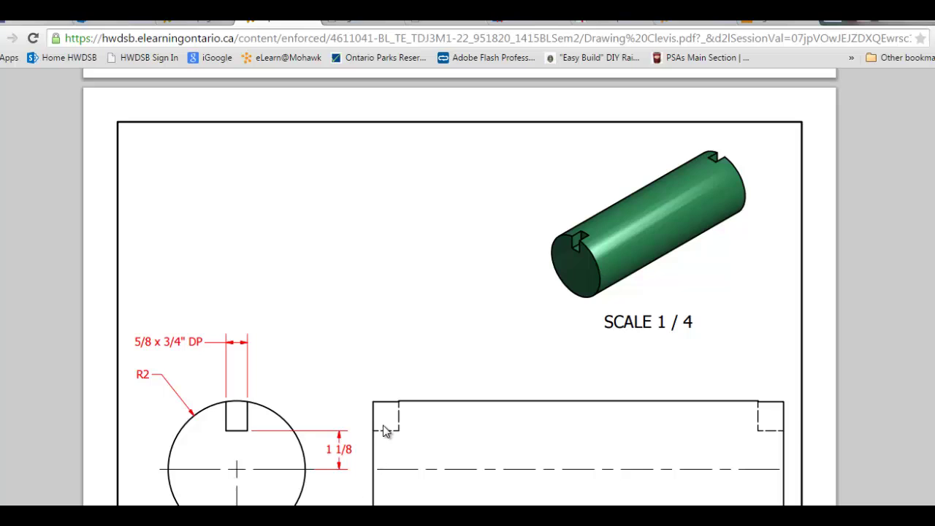
pyautogui.scroll(-1, 383, 423)
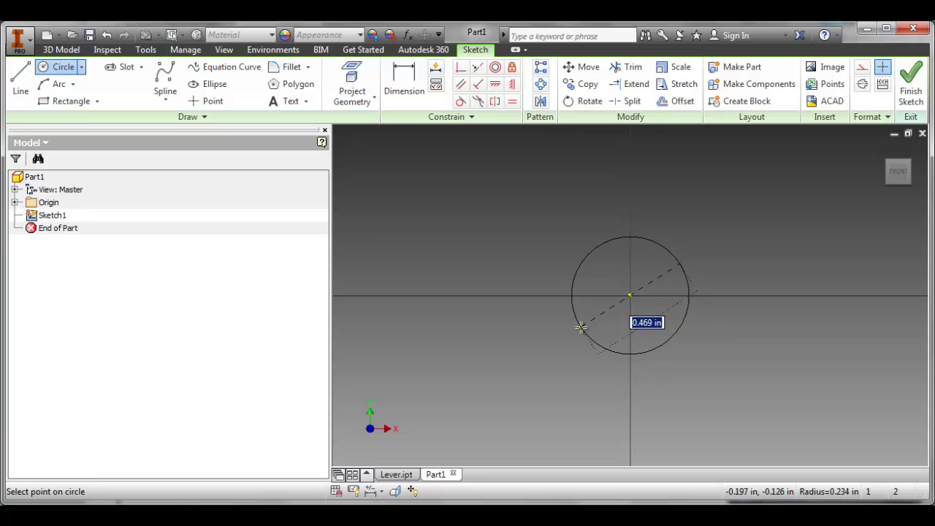
pyautogui.write('4')
pyautogui.press('Return')
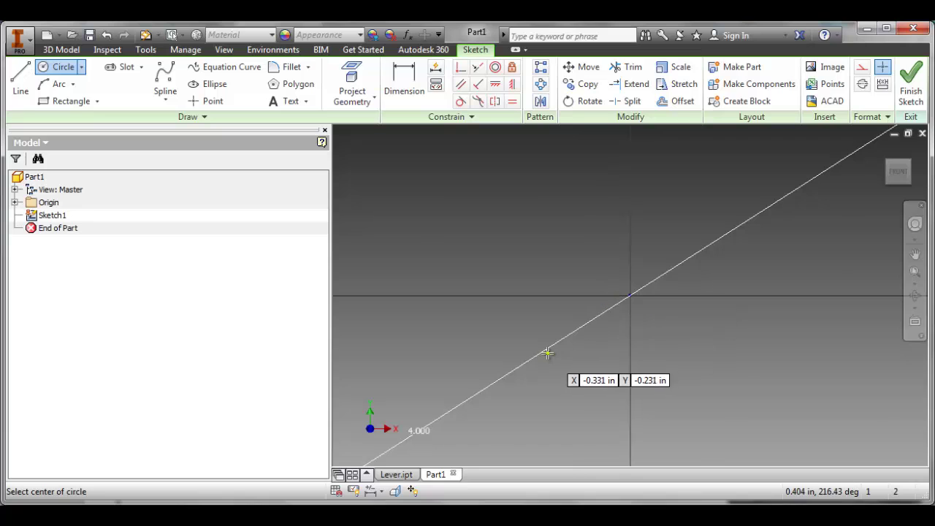
pyautogui.scroll(10, 547, 353)
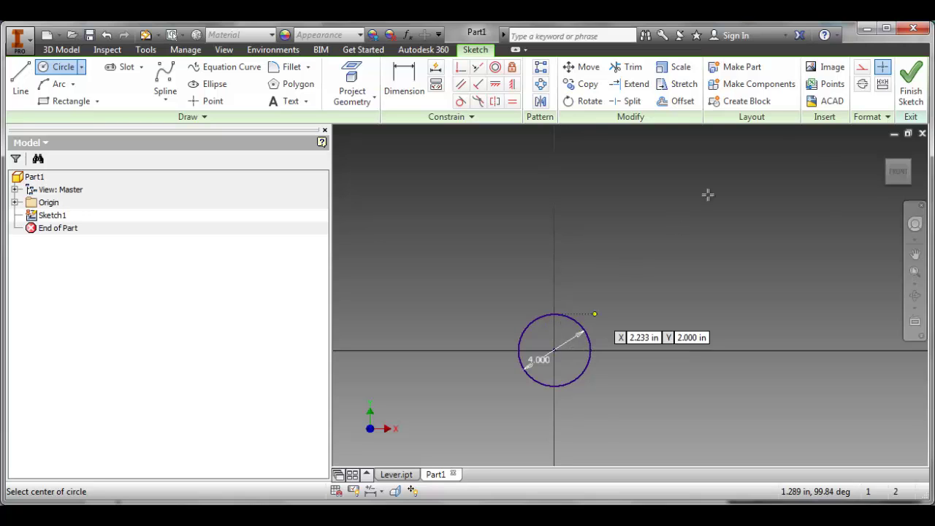
pyautogui.click(911, 95)
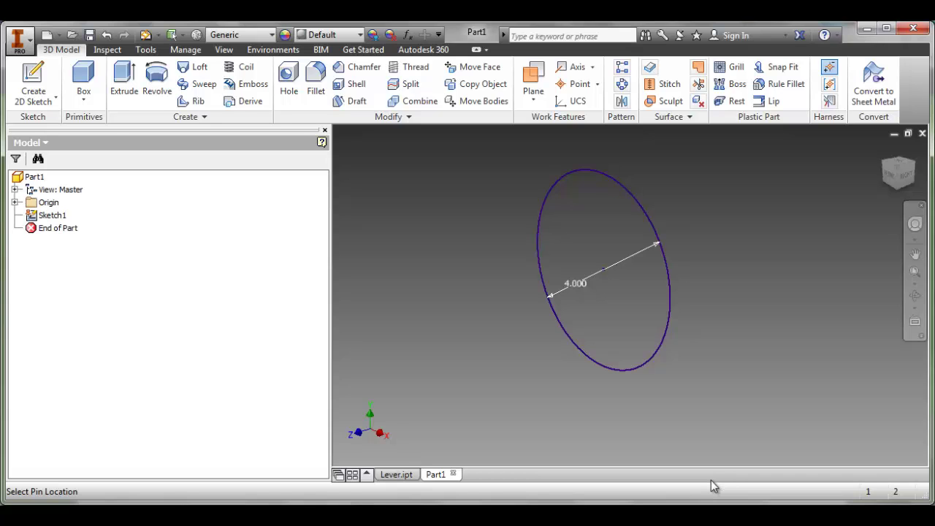
# Step: Save the part under the file name Pin again in the Clevis folder
pyautogui.hotkey('alt', 'f')
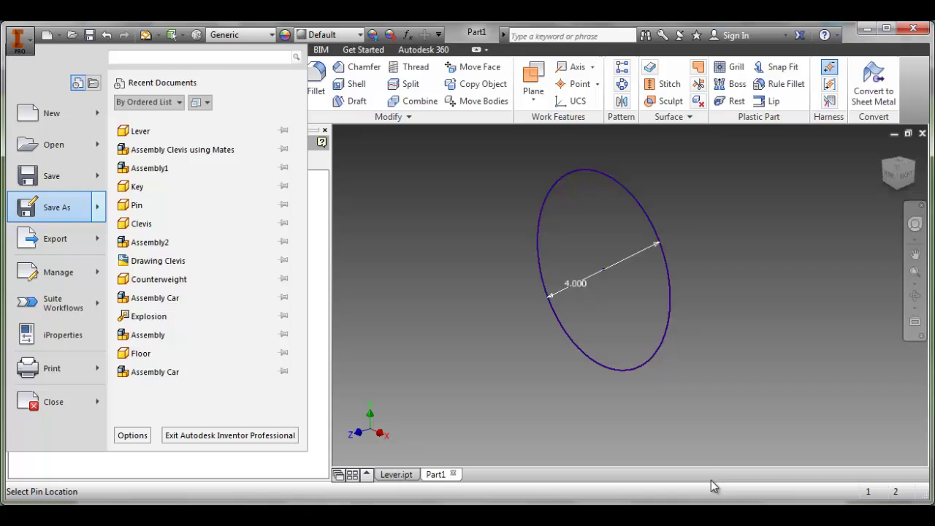
pyautogui.press('Return')
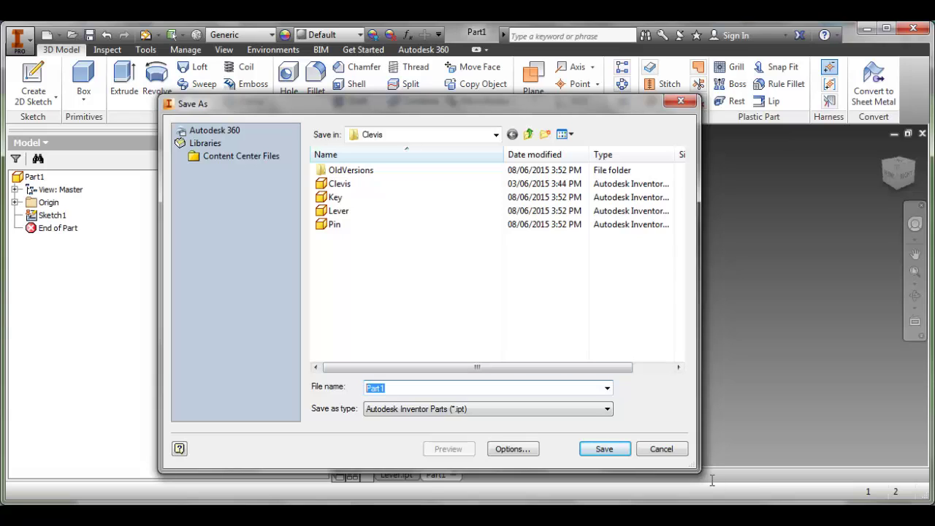
pyautogui.write('P')
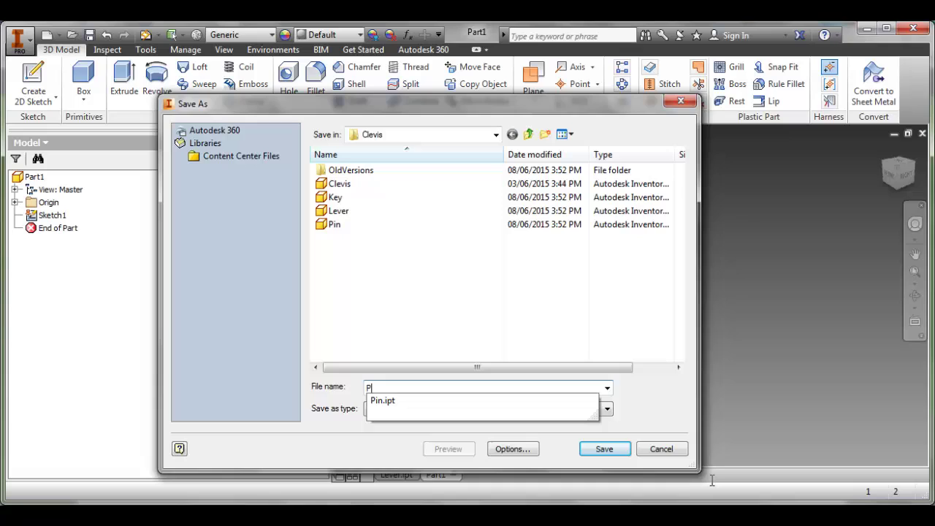
pyautogui.write('in again')
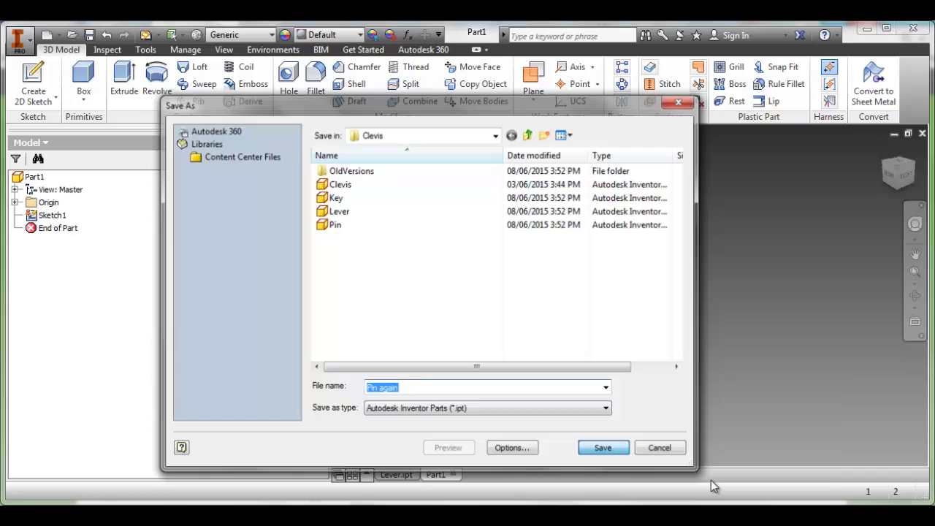
pyautogui.press('Return')
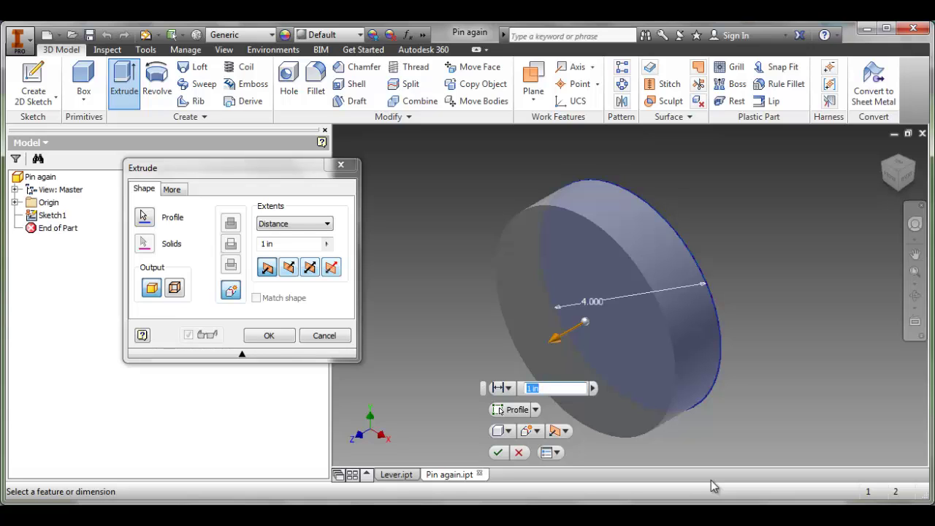
# Step: Extrude the circle to the pin drawing's 12 in length, symmetrically about the sketch plane
pyautogui.hotkey('alt', 'Tab')
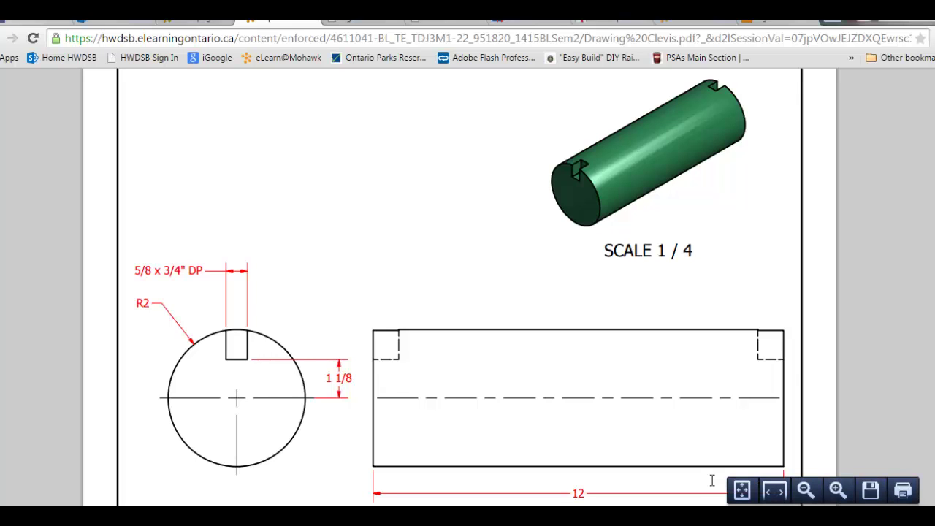
pyautogui.hotkey('alt', 'Tab')
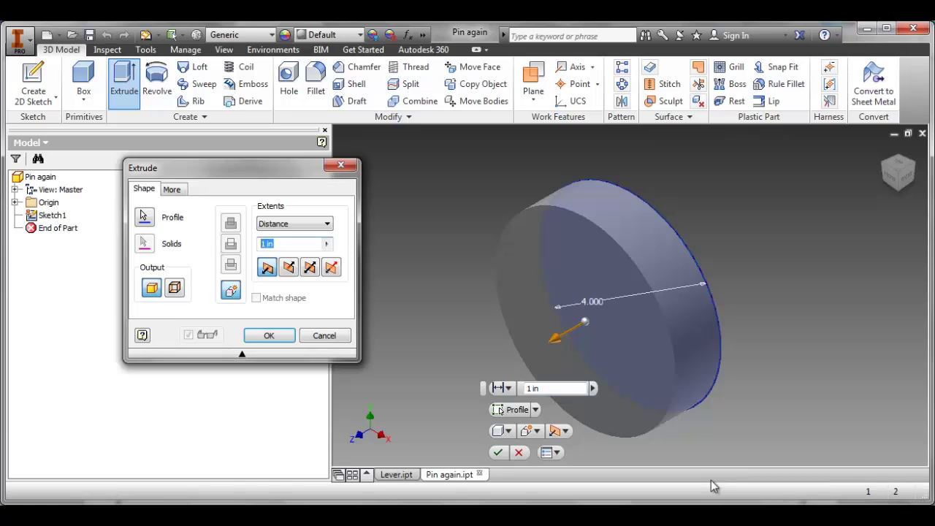
pyautogui.write('12')
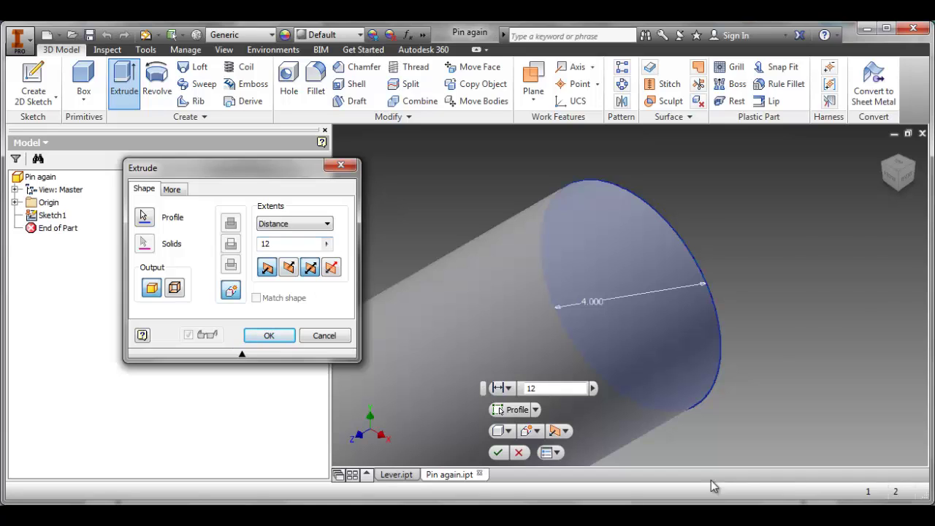
pyautogui.click(310, 268)
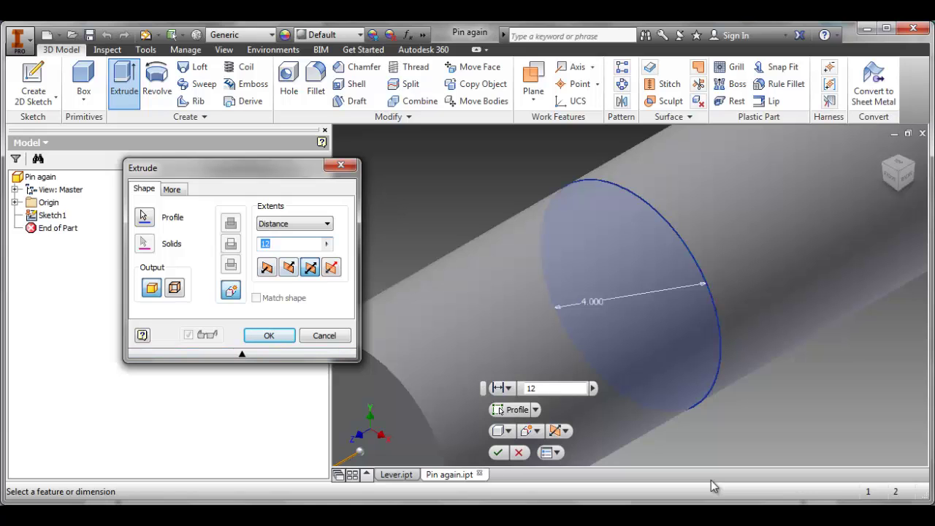
pyautogui.click(267, 267)
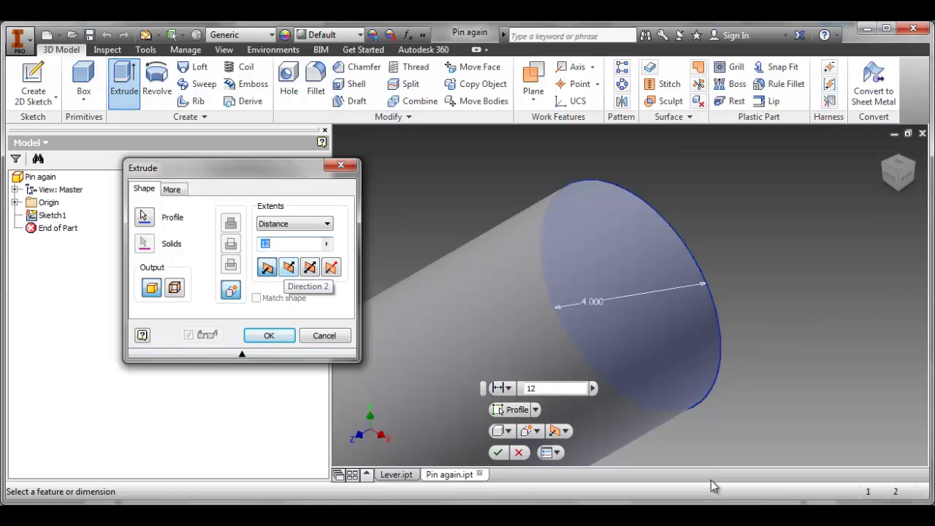
pyautogui.click(289, 268)
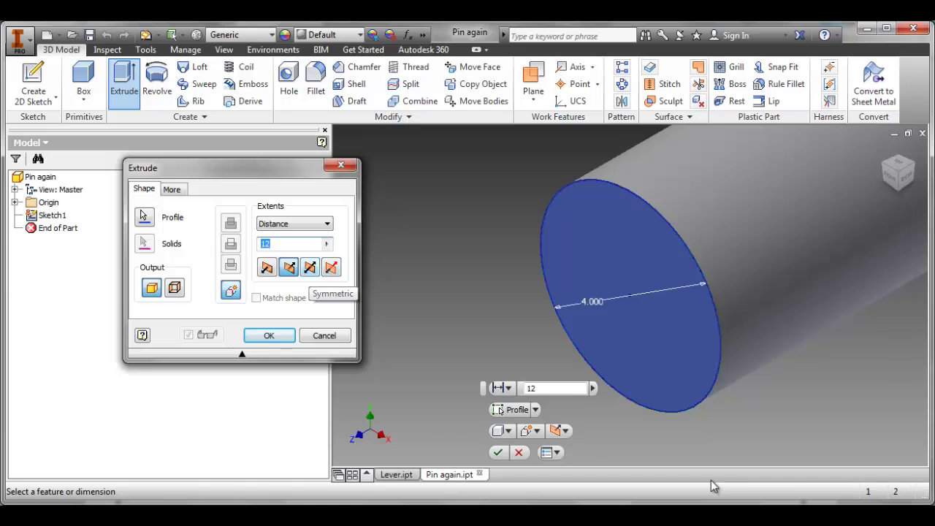
pyautogui.click(310, 267)
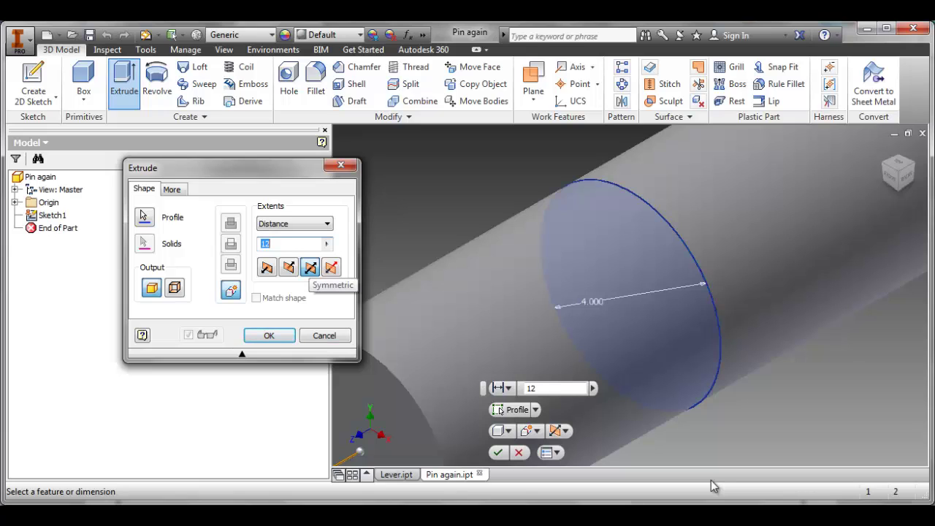
pyautogui.press('Return')
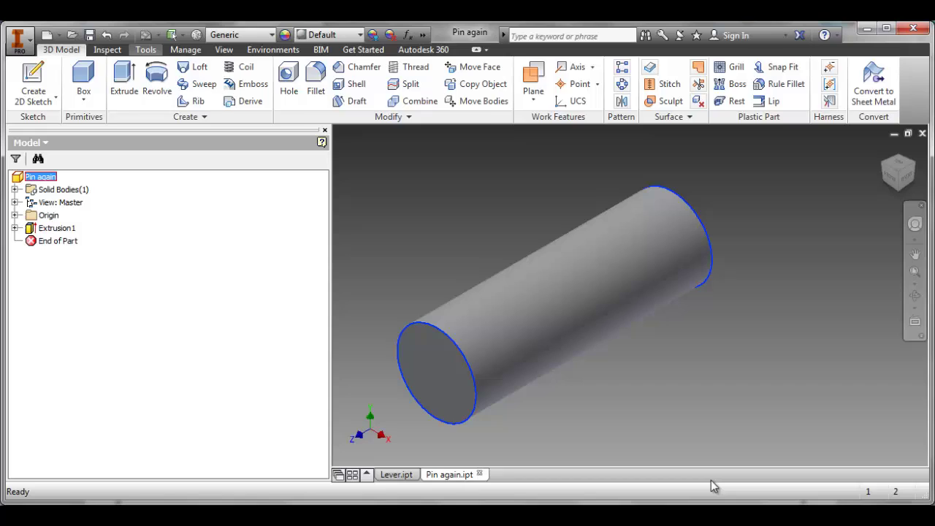
# Step: Add the Green Polished appearance from the Inventor Material Library to the document appearances, leaving its editor without changes
pyautogui.click(146, 50)
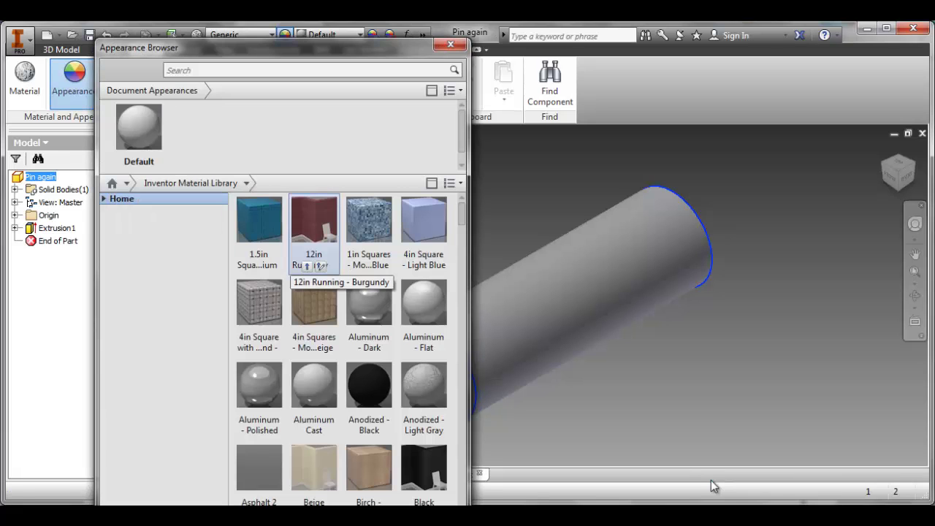
pyautogui.scroll(-8, 714, 486)
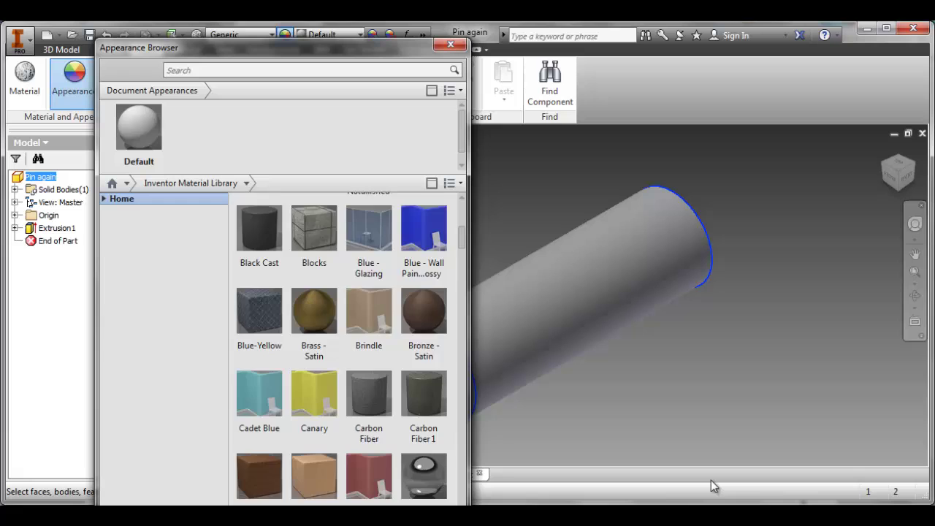
pyautogui.scroll(-7, 714, 486)
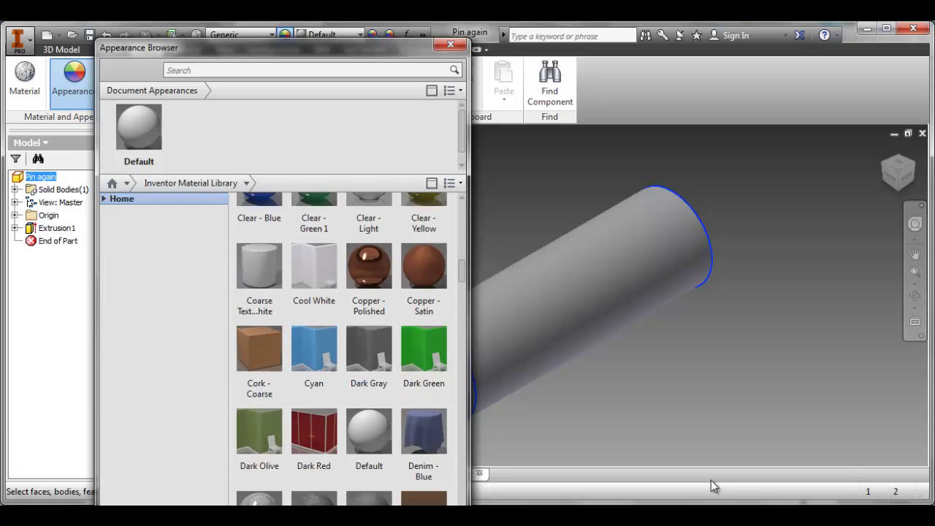
pyautogui.scroll(-4, 713, 486)
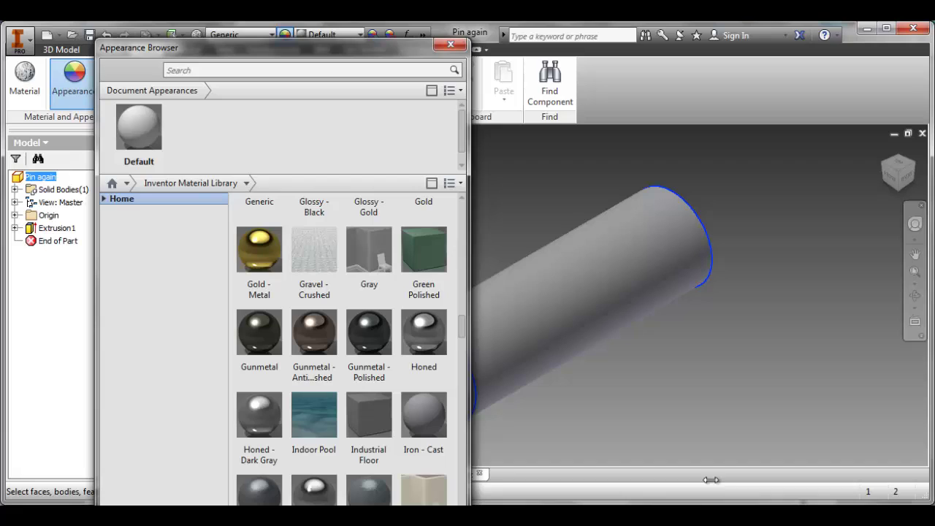
pyautogui.click(417, 296)
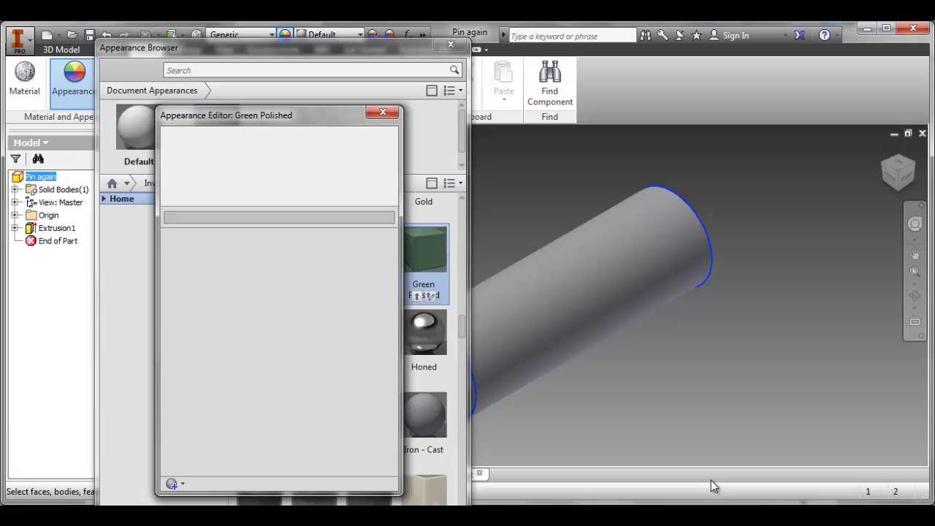
pyautogui.press('Escape')
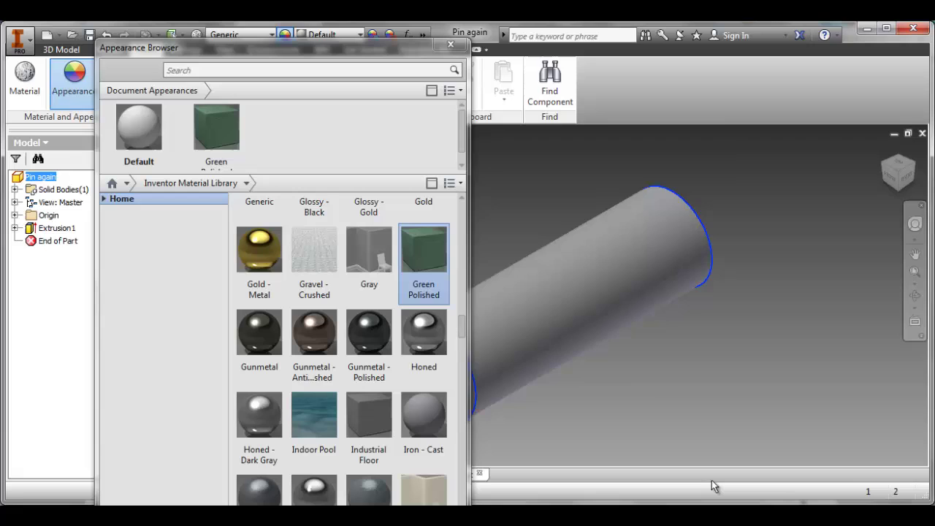
# Step: Apply the Green Polished appearance to the cylinder's front end face
pyautogui.scroll(-3, 679, 347)
pyautogui.scroll(5, 679, 347)
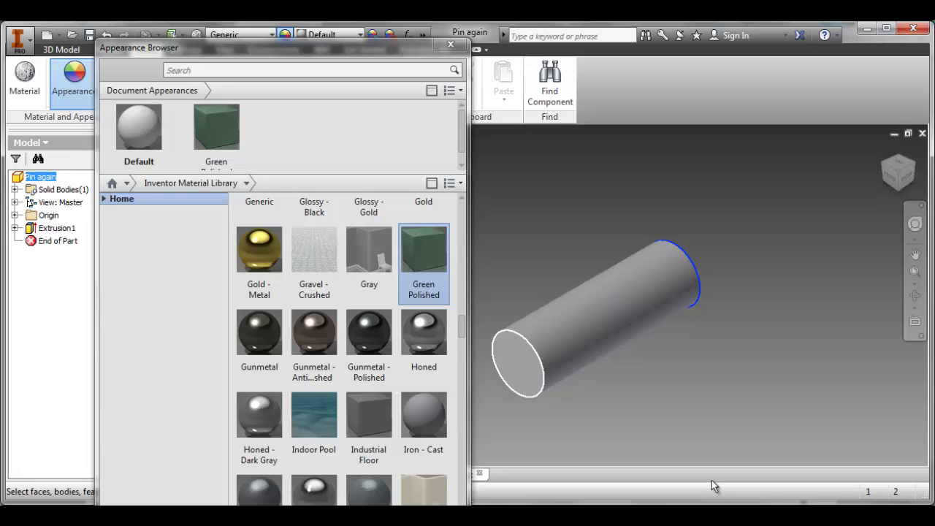
pyautogui.click(519, 364)
pyautogui.scroll(1, 343, 329)
pyautogui.click(216, 135)
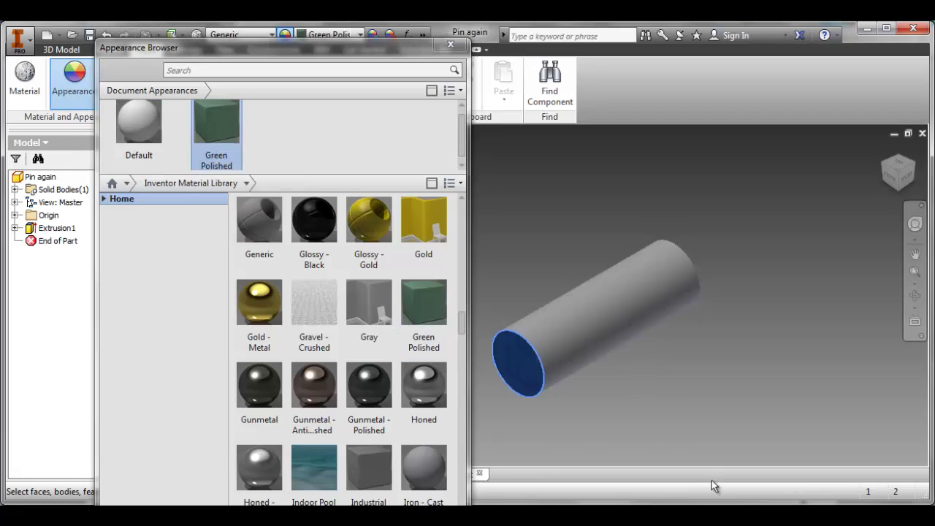
pyautogui.click(585, 424)
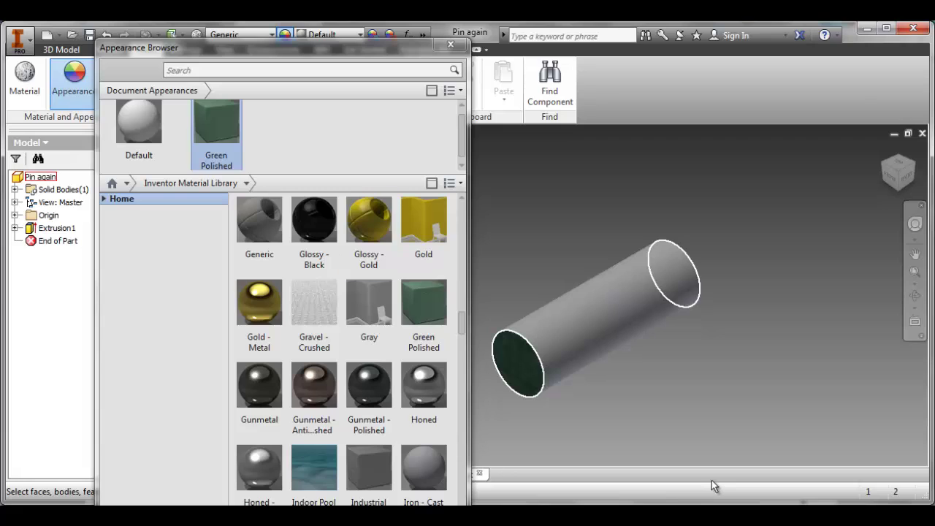
# Step: Apply the Green Polished document appearance to the whole Pin again part and close the appearance editor and browser
pyautogui.click(41, 177)
pyautogui.moveTo(485, 186)
pyautogui.mouseDown()
pyautogui.moveTo(513, 261)
pyautogui.moveTo(699, 429)
pyautogui.moveTo(814, 429)
pyautogui.mouseUp()
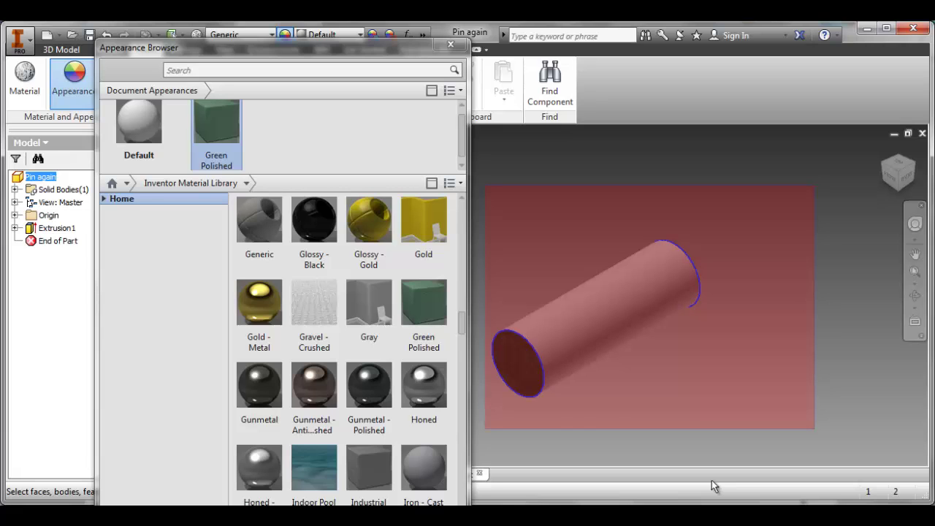
pyautogui.moveTo(815, 429); pyautogui.dragTo(814, 428)
pyautogui.click(450, 45)
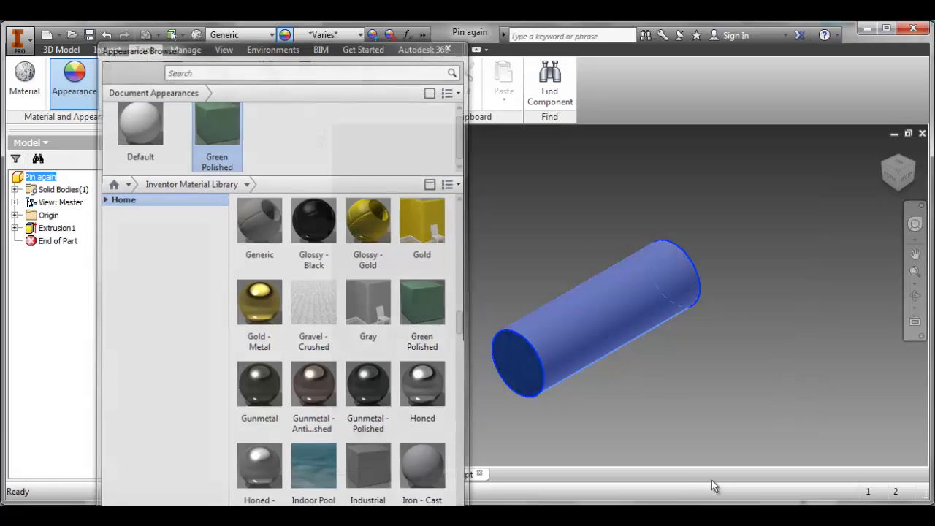
pyautogui.click(75, 82)
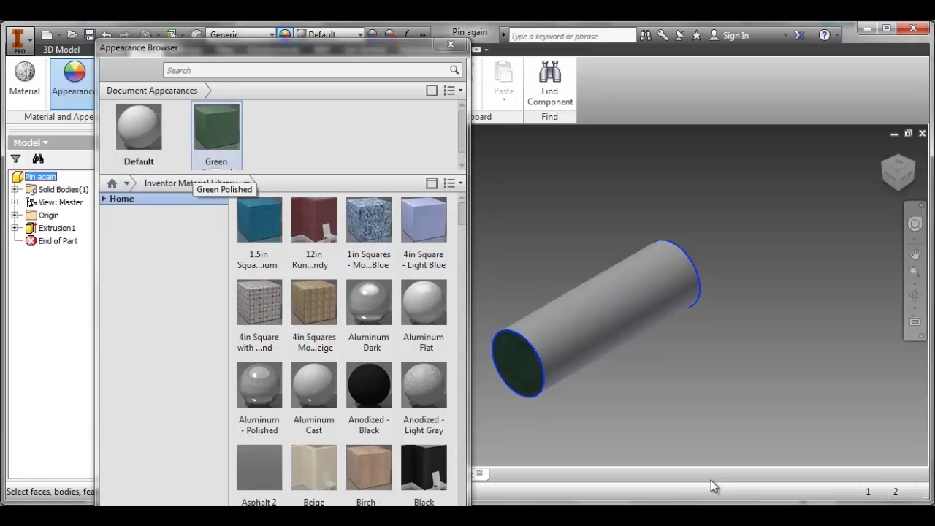
pyautogui.click(216, 135)
pyautogui.doubleClick(216, 135)
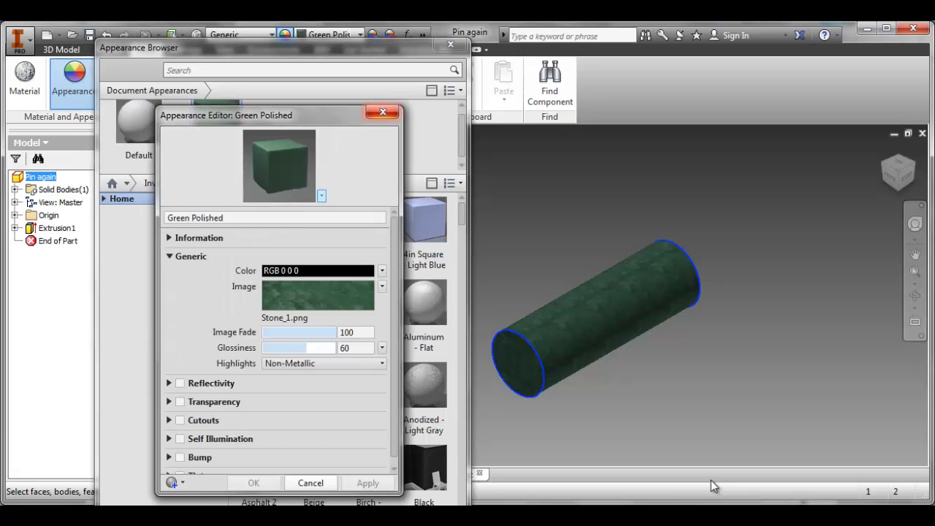
pyautogui.click(383, 112)
pyautogui.press('Escape')
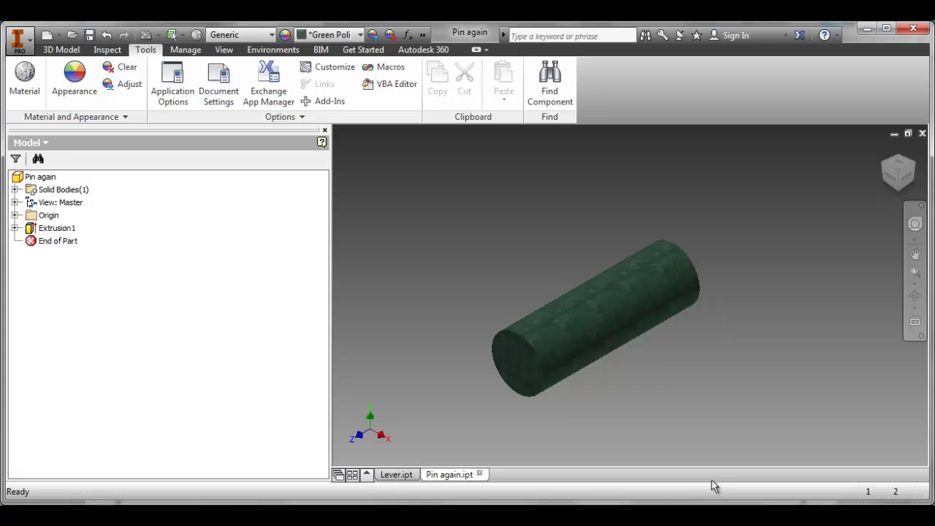
pyautogui.scroll(-3, 621, 395)
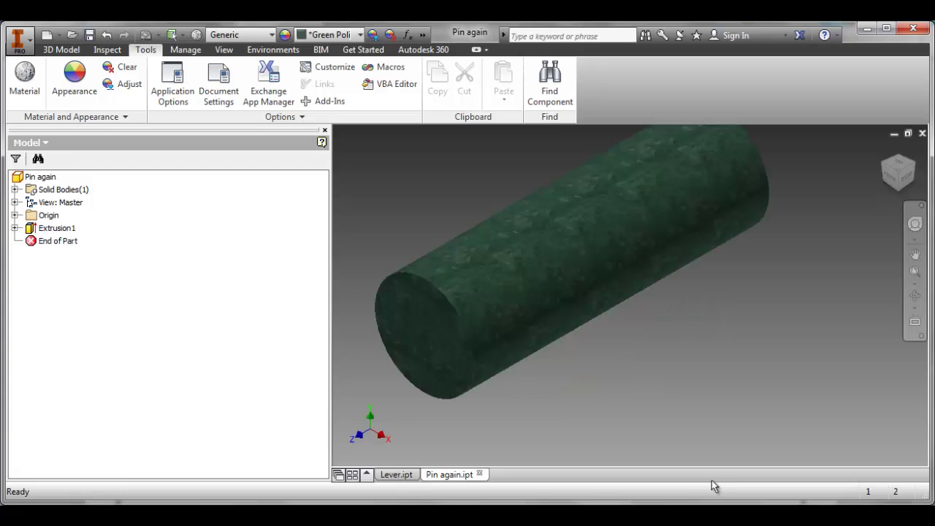
pyautogui.scroll(3, 622, 394)
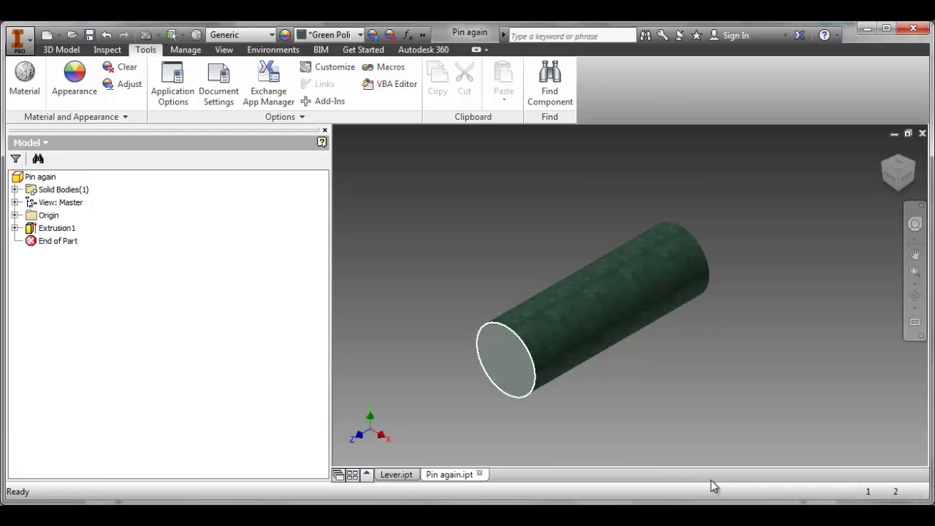
# Step: Switch to the clevis PDF drawing in the browser and examine the slot and key dimensions on the pin, lever and key pages
pyautogui.hotkey('alt', 'Tab')
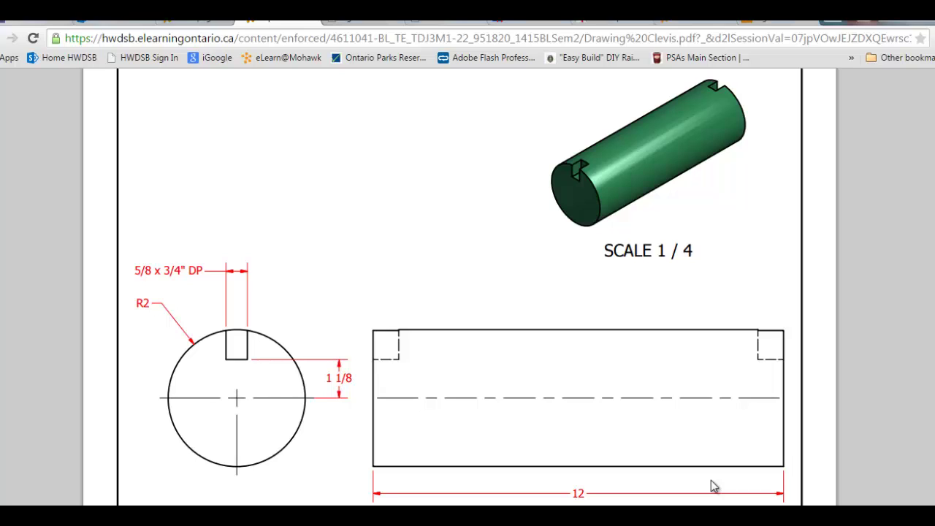
pyautogui.scroll(-1, 714, 486)
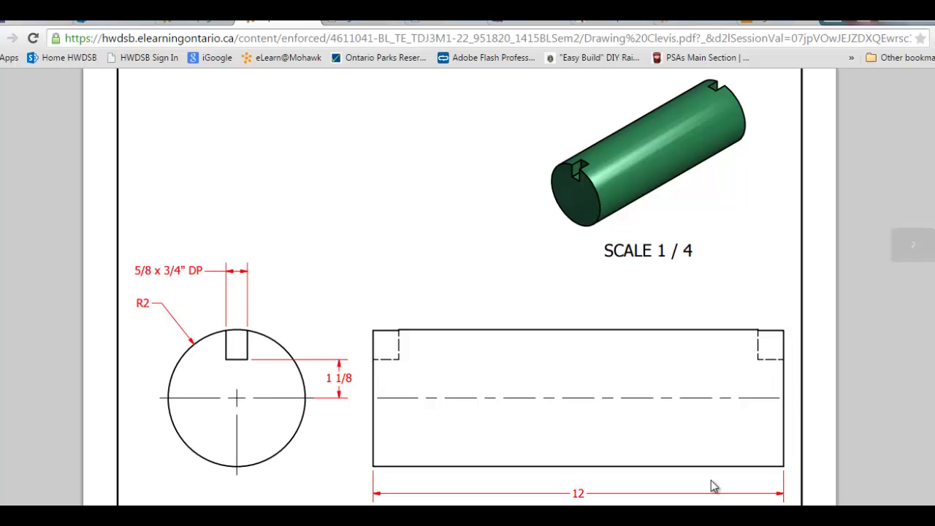
pyautogui.scroll(-10, 713, 486)
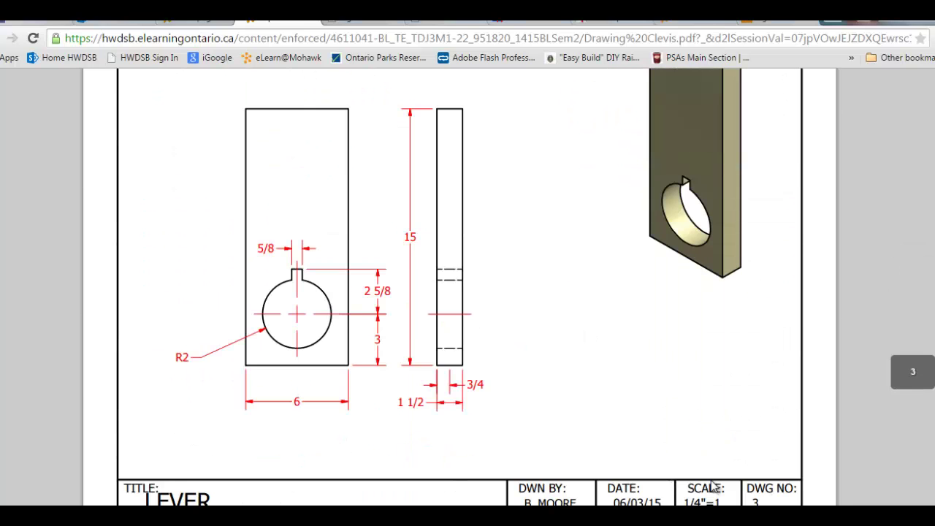
pyautogui.scroll(-5, 714, 485)
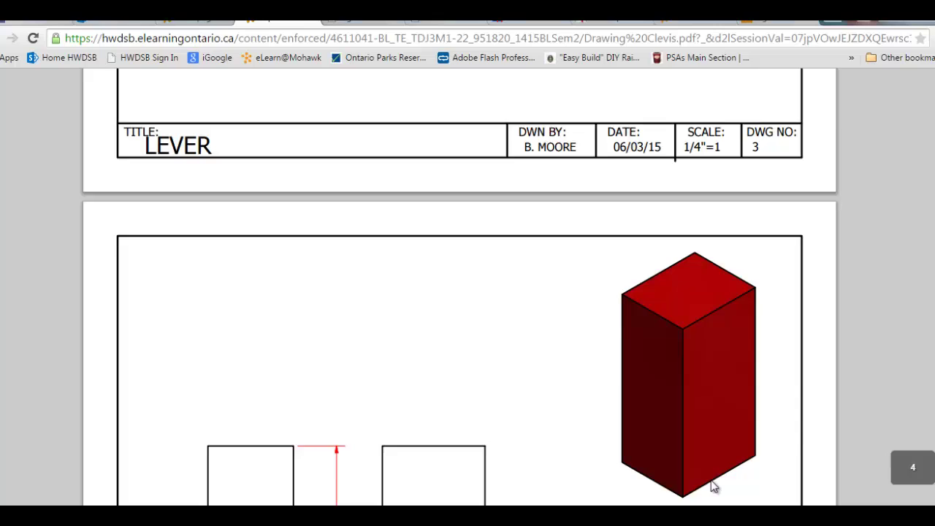
pyautogui.scroll(-4, 714, 487)
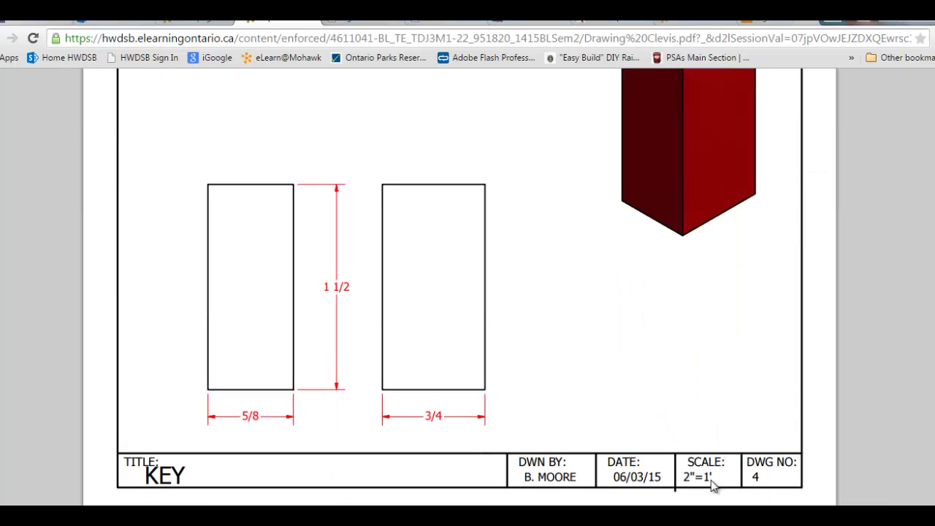
pyautogui.scroll(2, 714, 487)
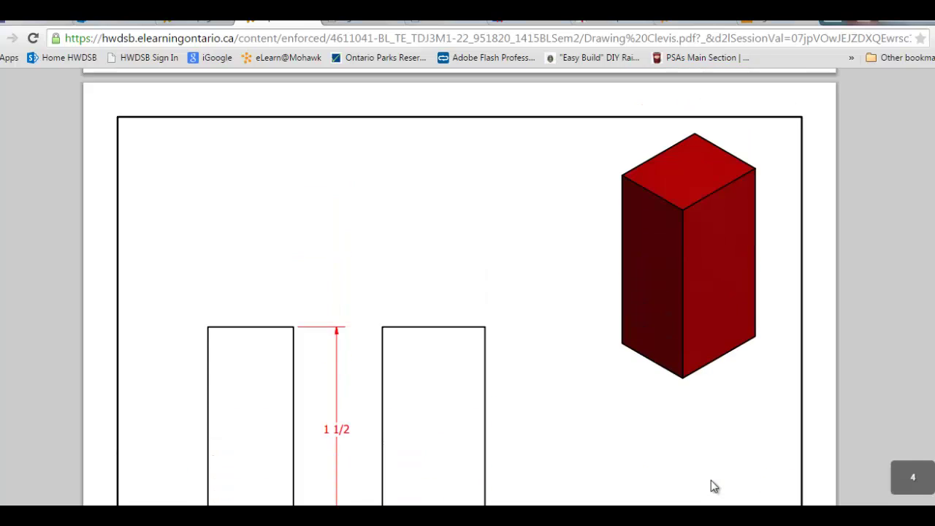
pyautogui.scroll(-1, 713, 487)
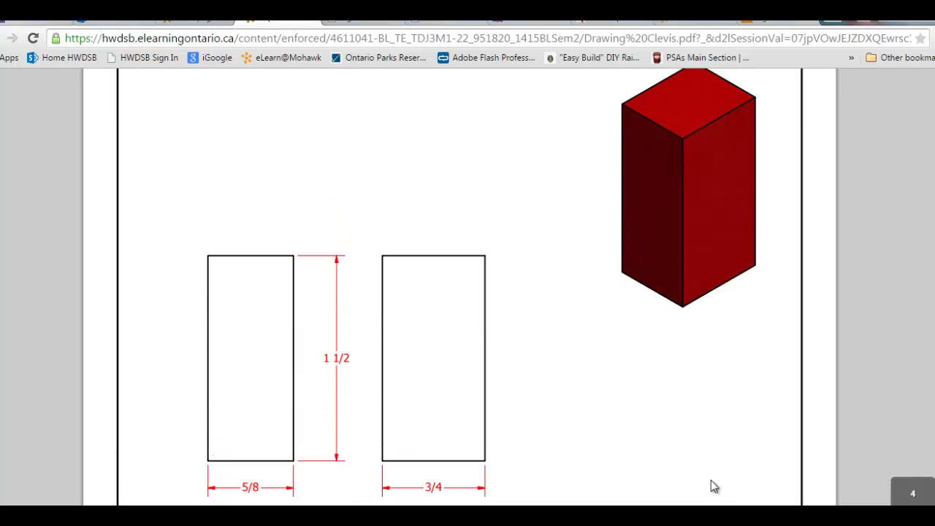
pyautogui.scroll(6, 714, 486)
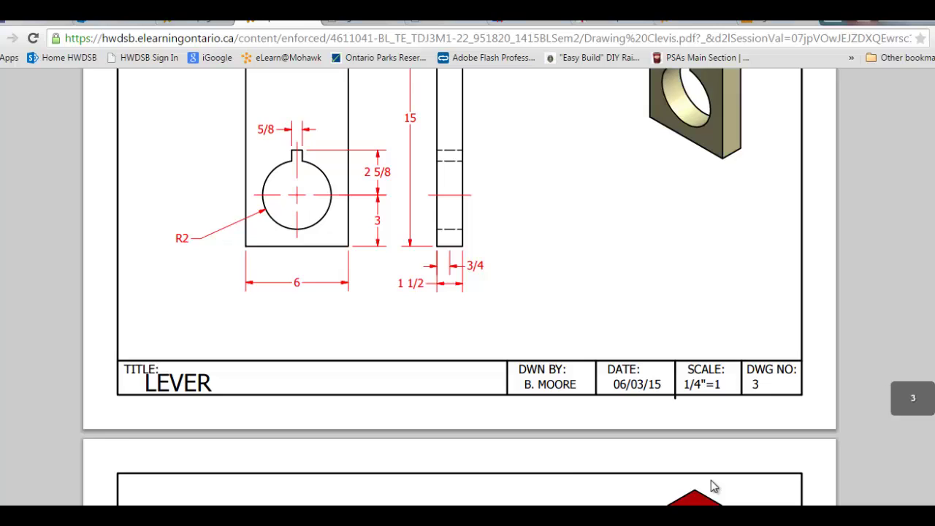
pyautogui.scroll(1, 714, 486)
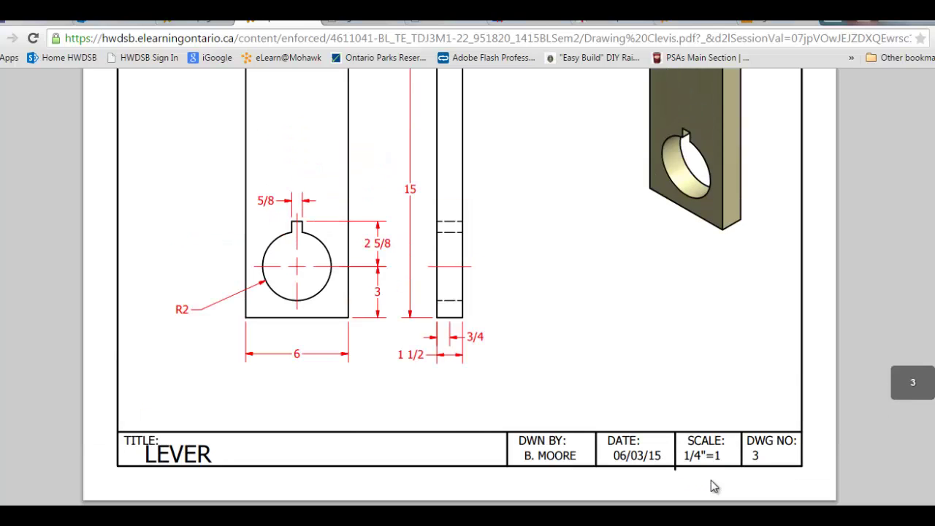
pyautogui.scroll(6, 712, 484)
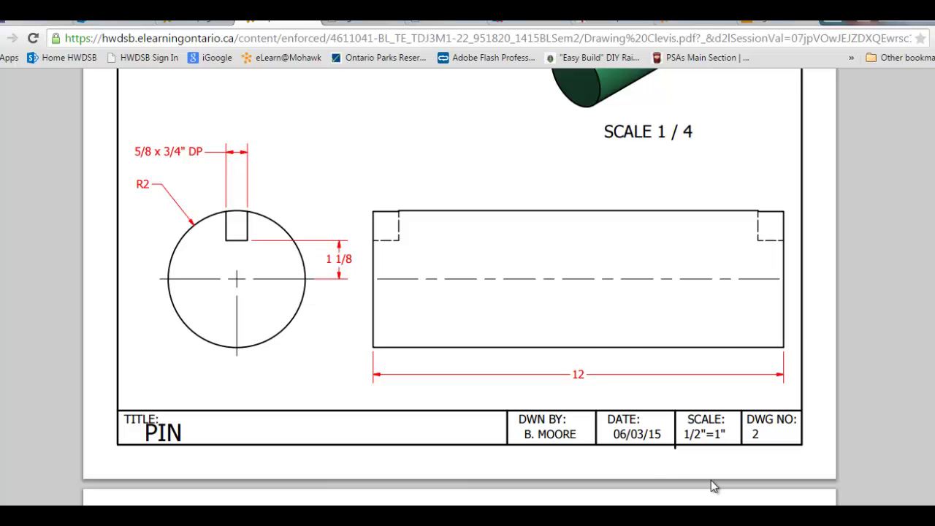
pyautogui.scroll(-6, 711, 481)
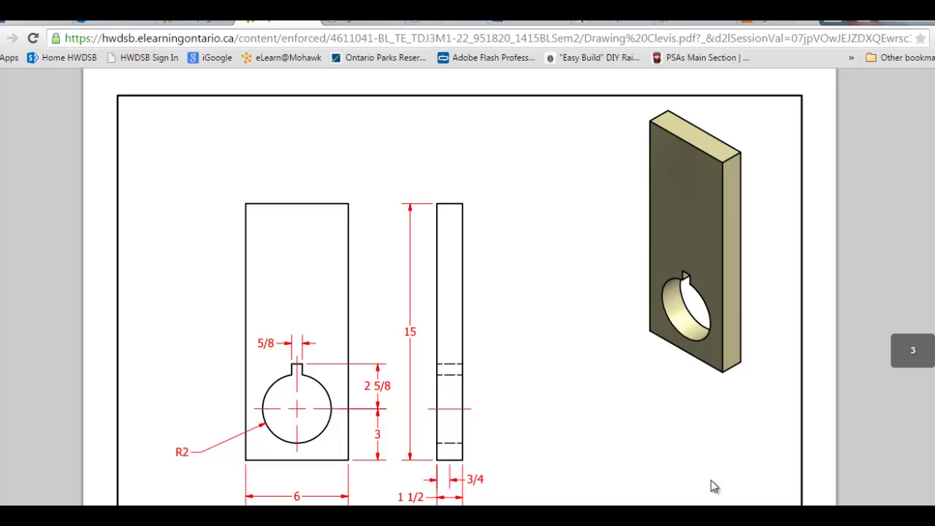
pyautogui.scroll(-1, 713, 486)
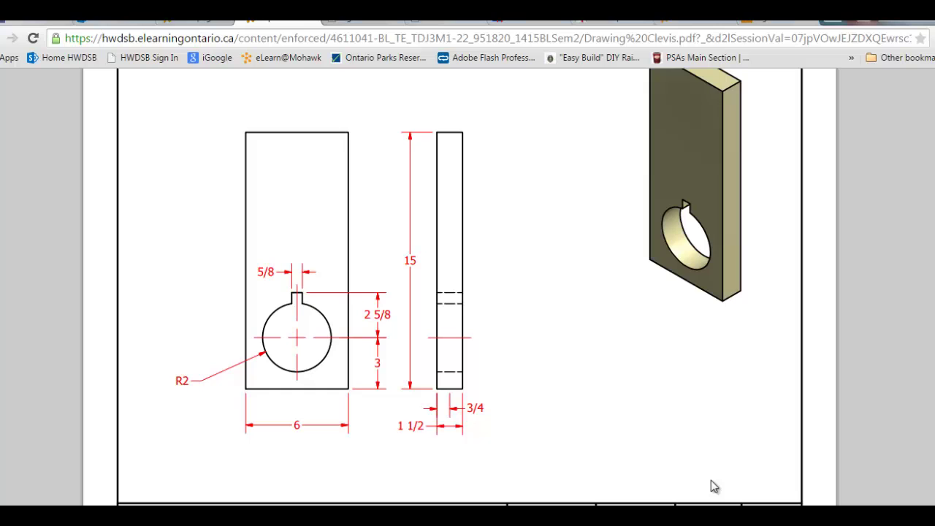
pyautogui.moveTo(714, 486)
pyautogui.scroll(-10, 714, 486)
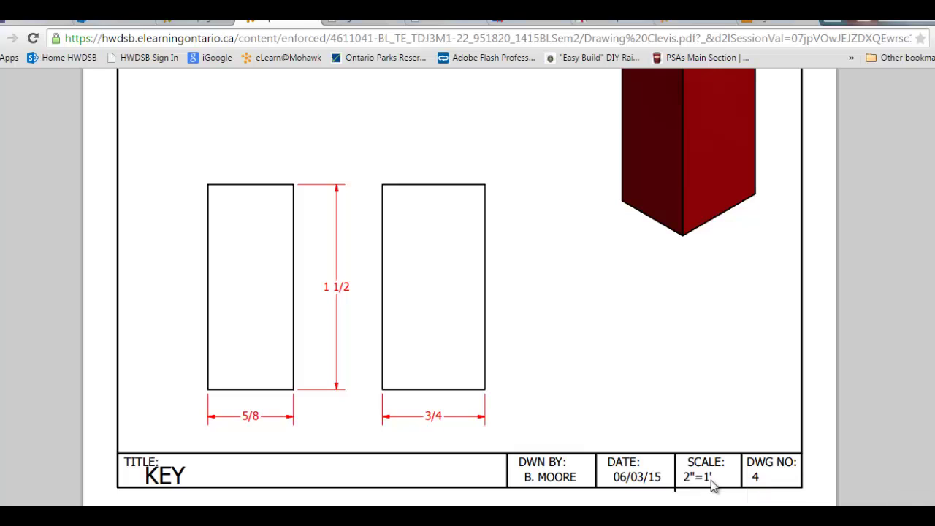
pyautogui.scroll(15, 712, 485)
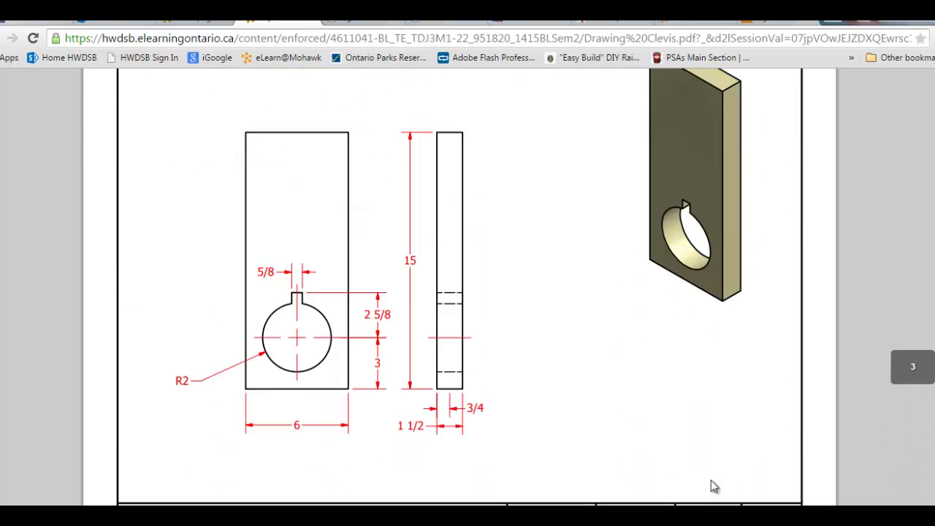
pyautogui.scroll(5, 712, 486)
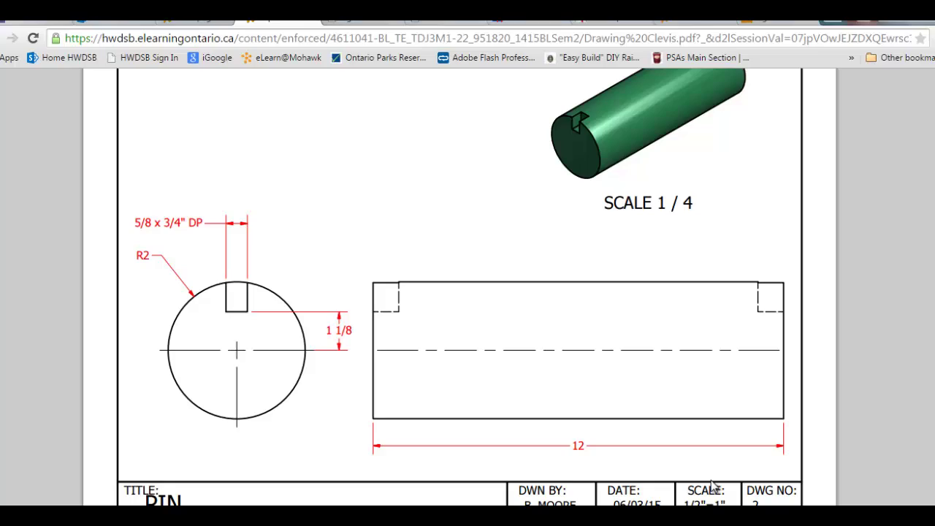
# Step: Switch back to Inventor and start a 2D sketch on the cylinder's front end face
pyautogui.hotkey('alt', 'Tab')
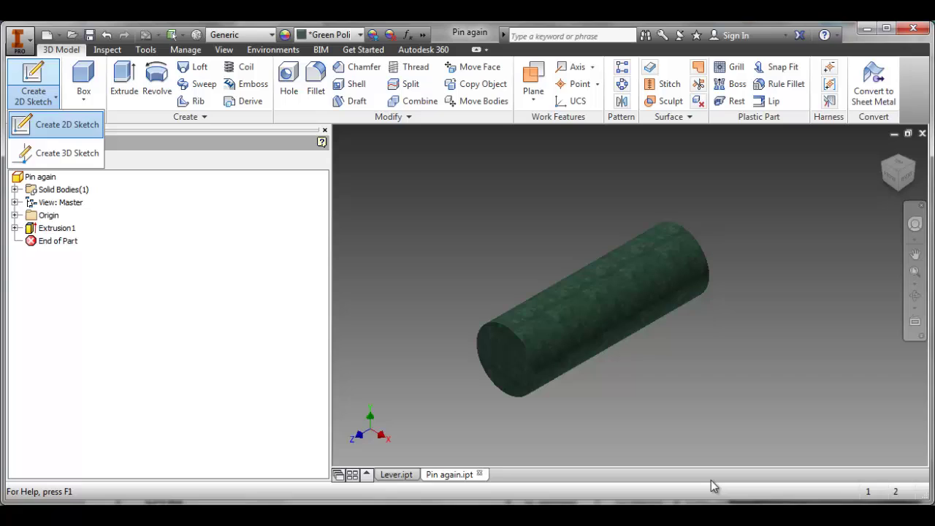
pyautogui.press('Return')
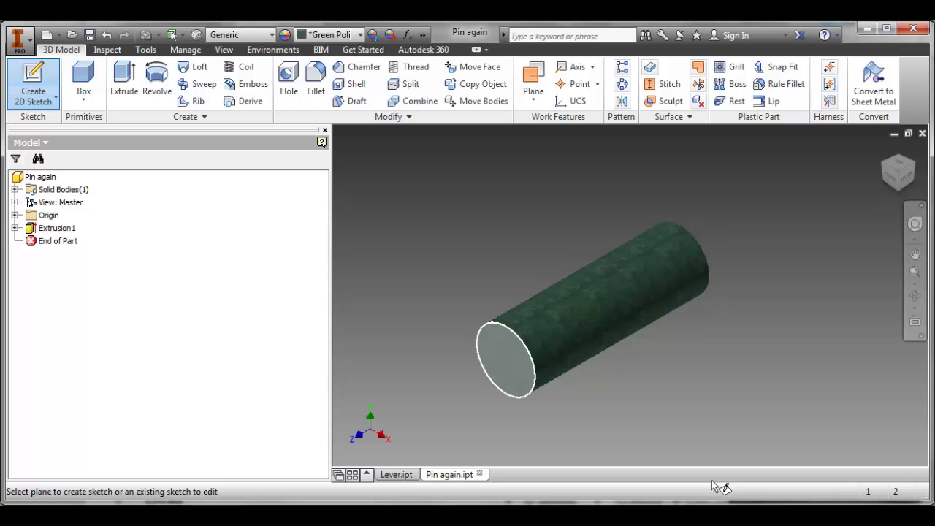
pyautogui.click(506, 360)
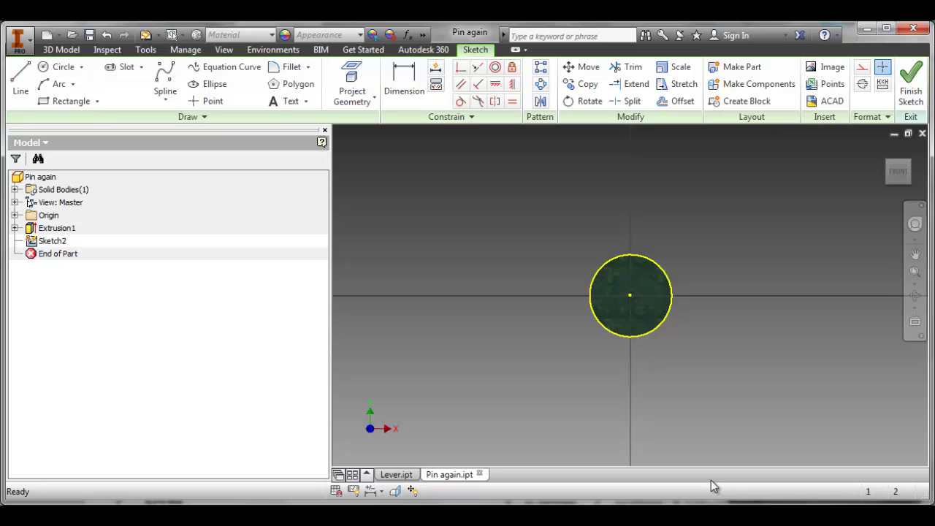
# Step: Sketch a rectangle 5/8 in wide and 1 1/2 in high crossing the upper edge of the circular end face
pyautogui.press('r')
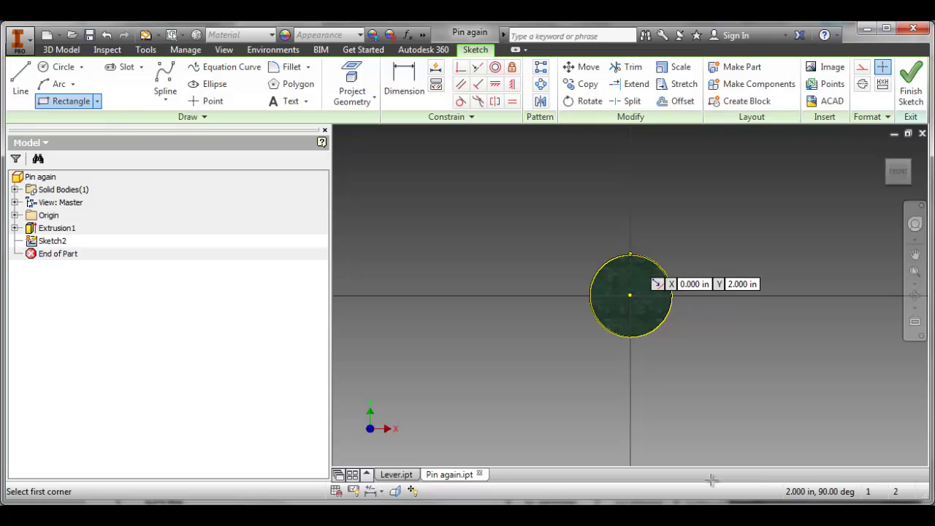
pyautogui.click(642, 228)
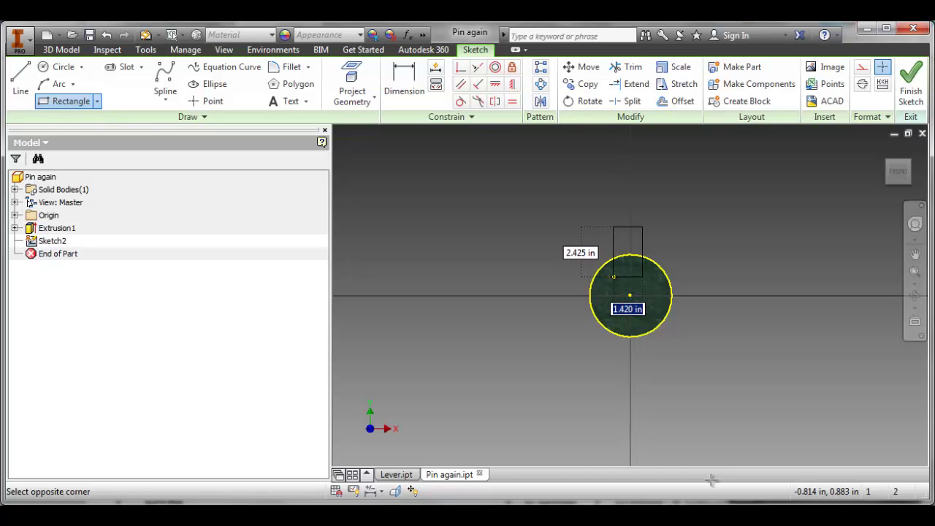
pyautogui.write('5/8')
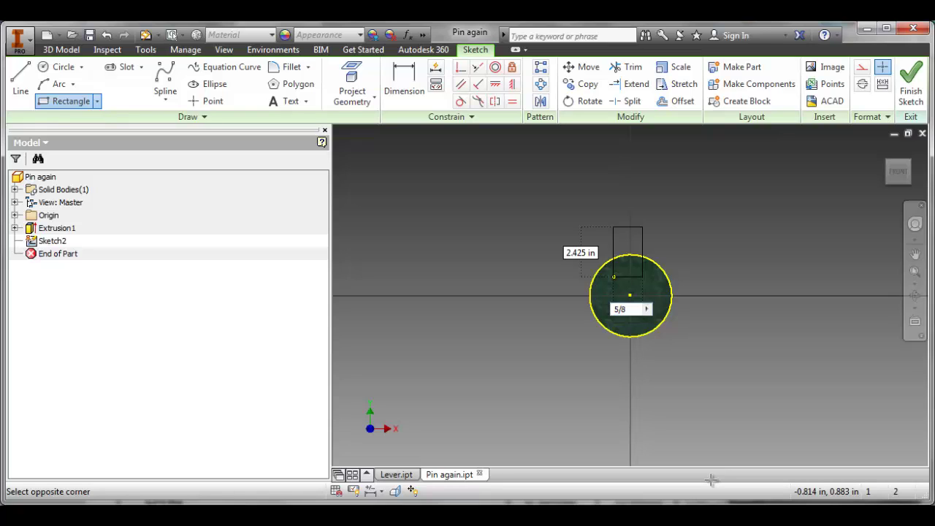
pyautogui.press('Tab')
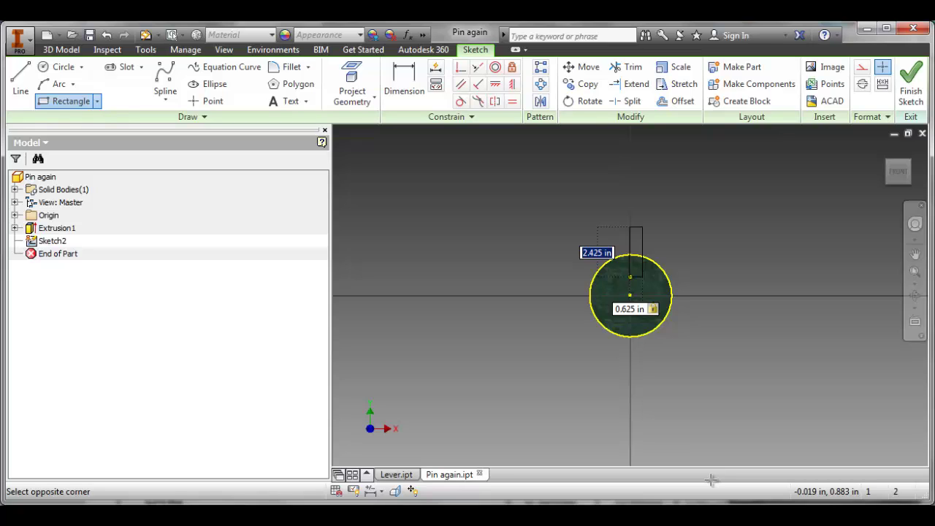
pyautogui.write('1 1/2')
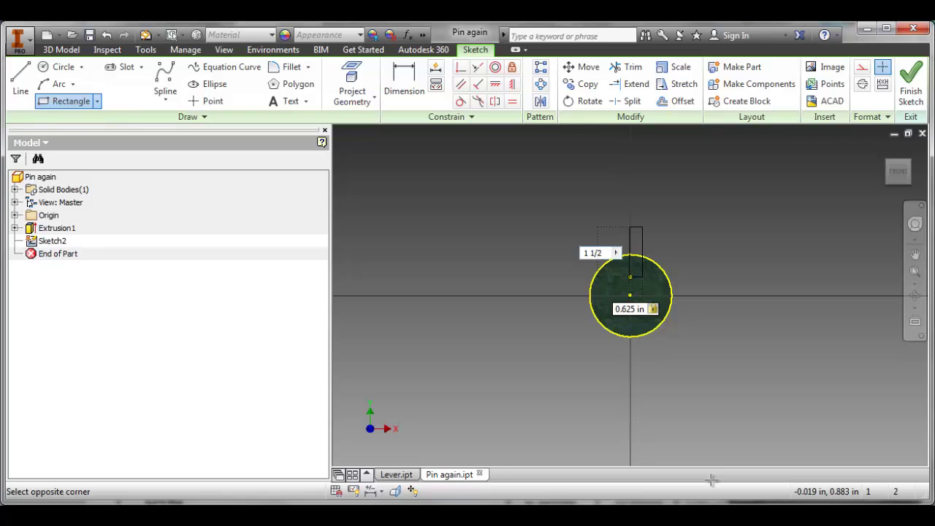
pyautogui.press('Return')
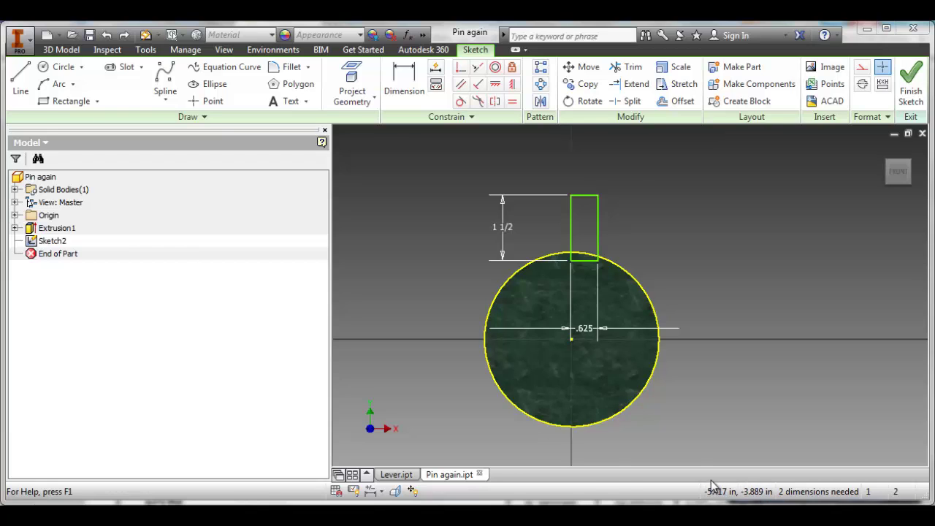
# Step: Check the slot height in the PDF drawing and dimension the rectangle's bottom edge 1 1/8 in above the circle's center
pyautogui.hotkey('alt', 'Tab')
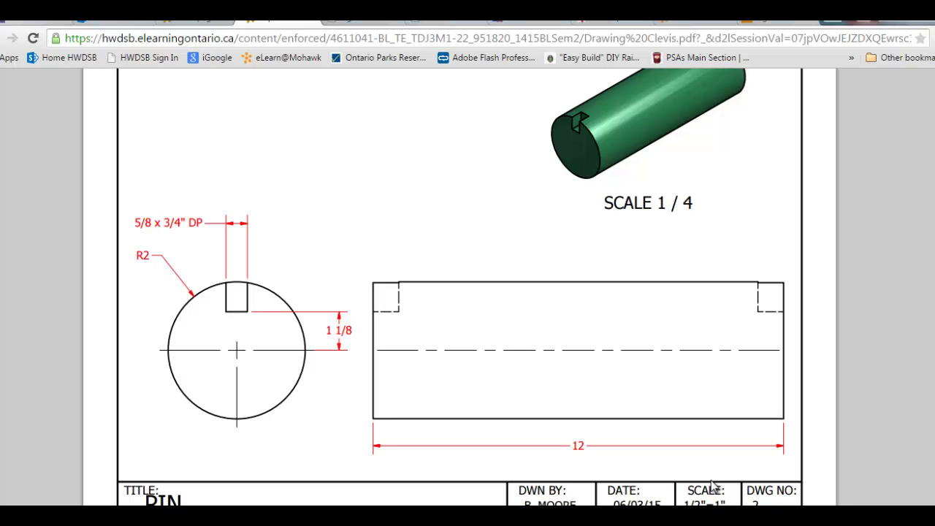
pyautogui.hotkey('alt', 'Tab')
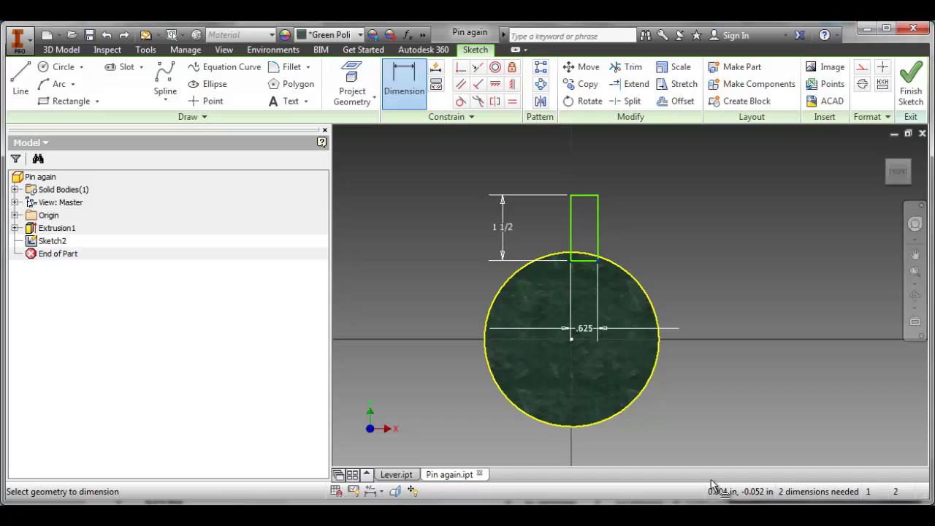
pyautogui.click(571, 339)
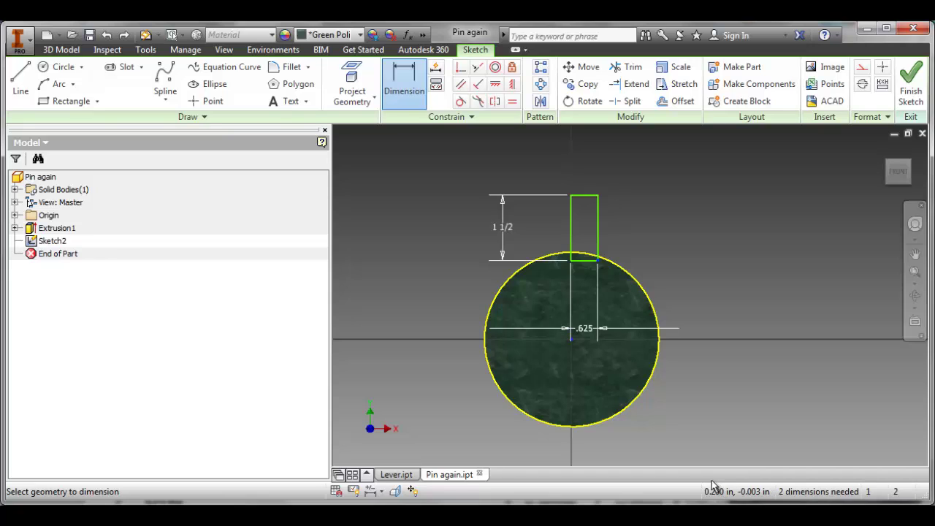
pyautogui.click(714, 486)
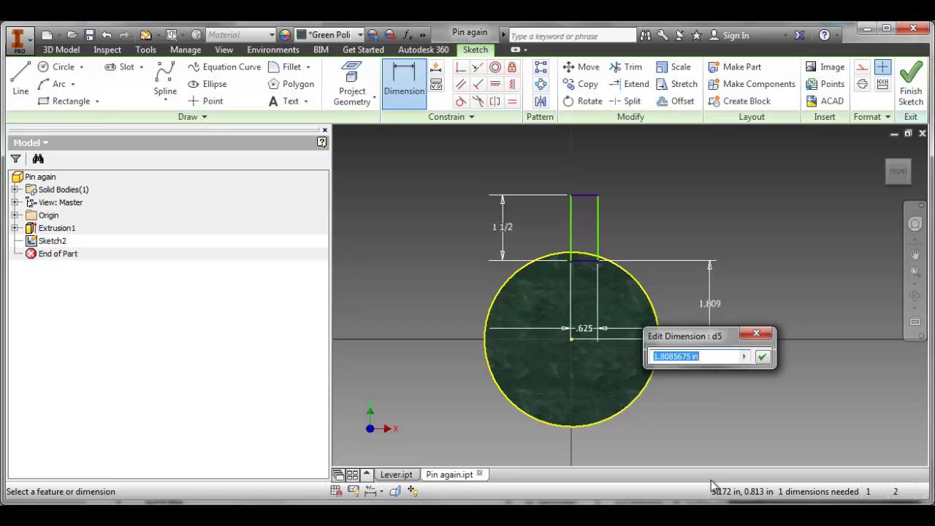
pyautogui.write('1 1/8')
pyautogui.press('Return')
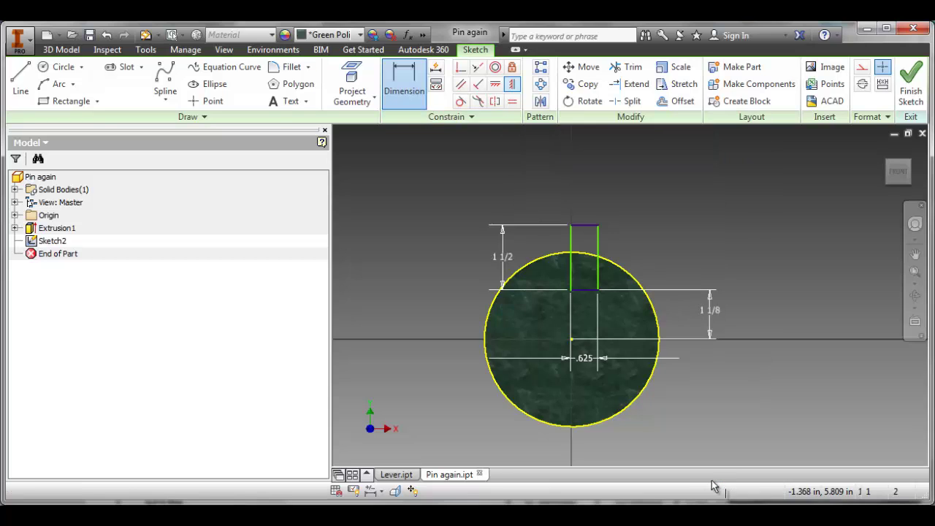
# Step: Align the midpoint of the rectangle's bottom edge vertically with the circle's center and finish the sketch
pyautogui.click(512, 84)
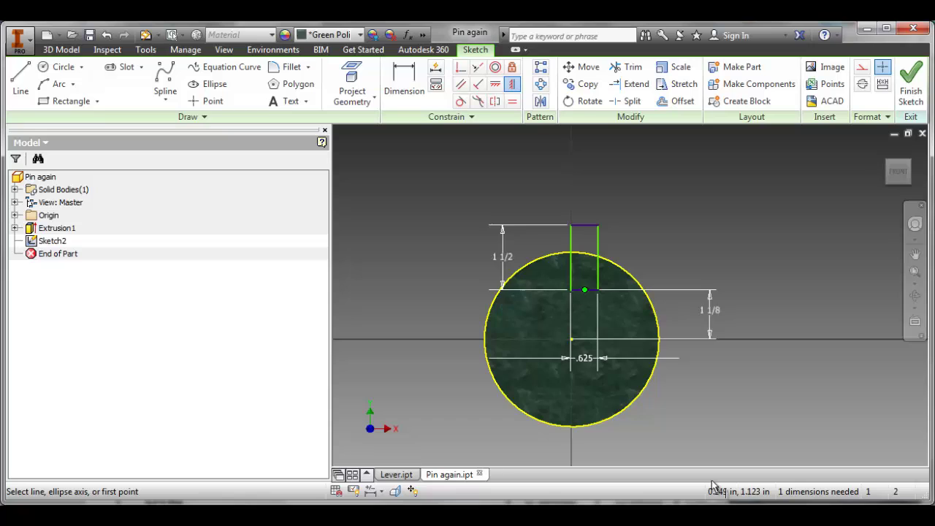
pyautogui.click(583, 289)
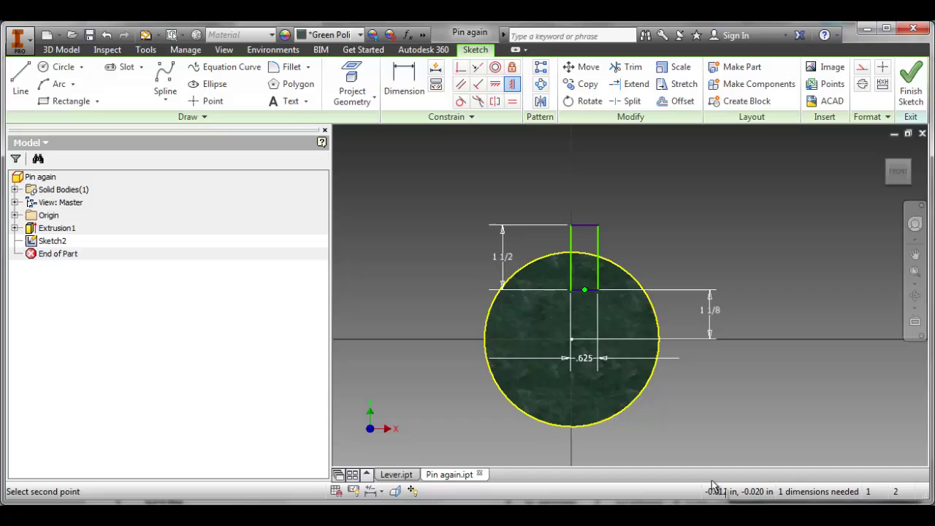
pyautogui.click(571, 338)
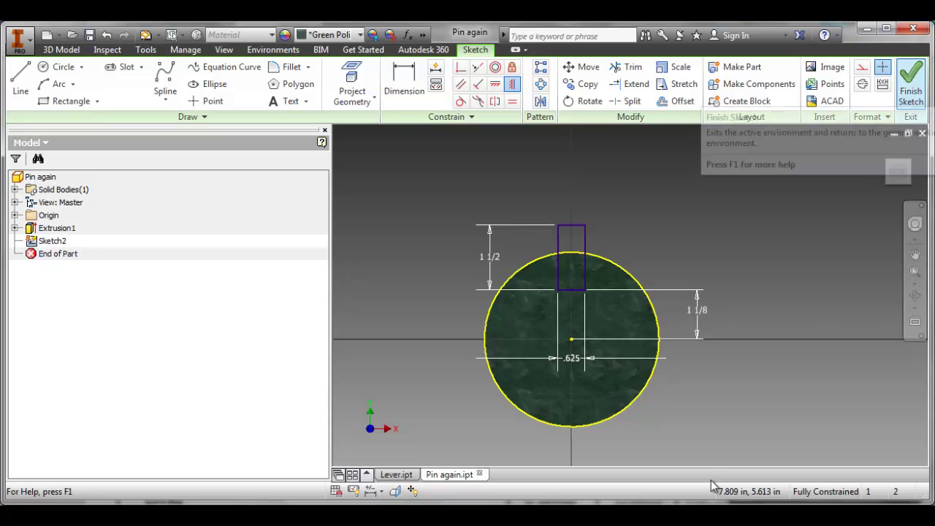
pyautogui.click(910, 86)
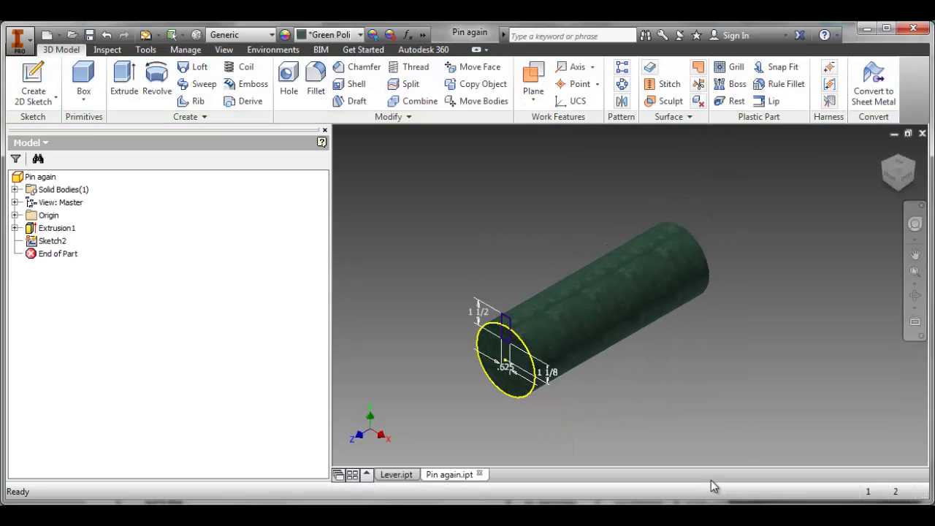
# Step: Start an Extrude of the slot rectangle and set the operation to Cut
pyautogui.press('e')
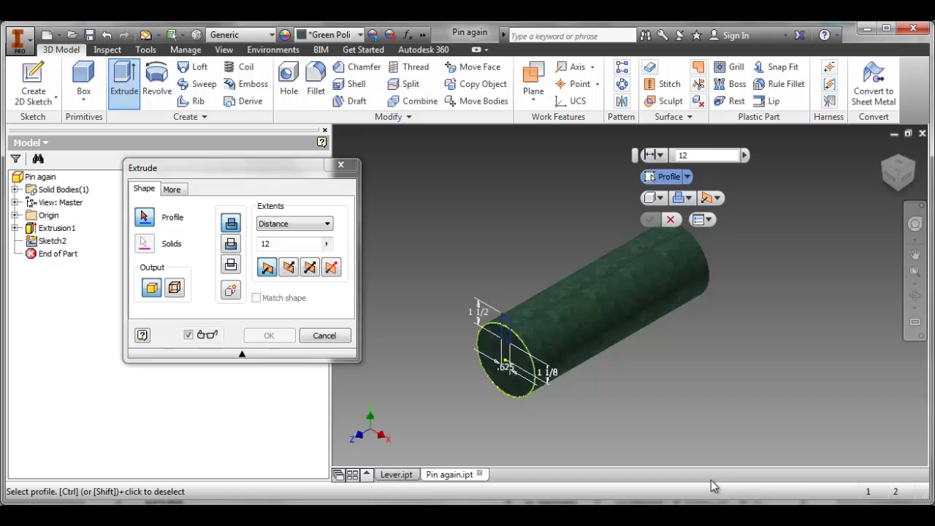
pyautogui.scroll(-6, 501, 343)
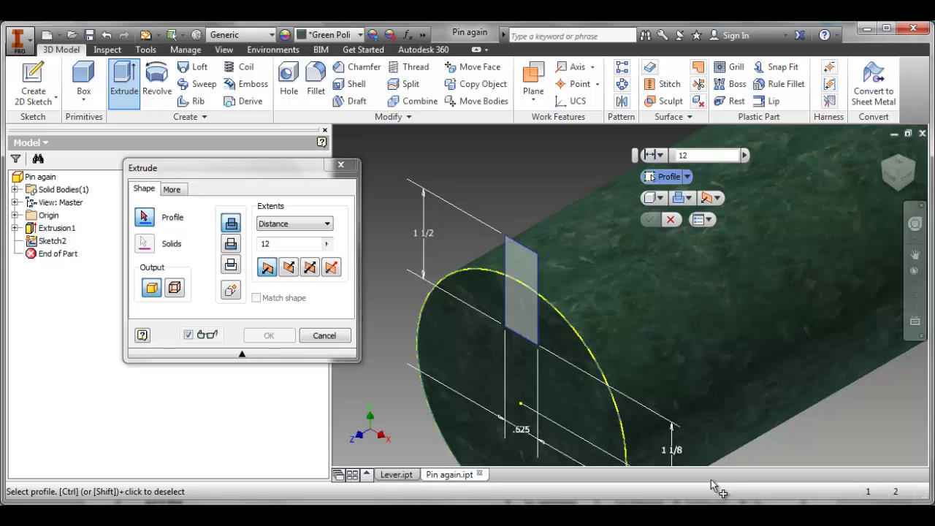
pyautogui.click(522, 295)
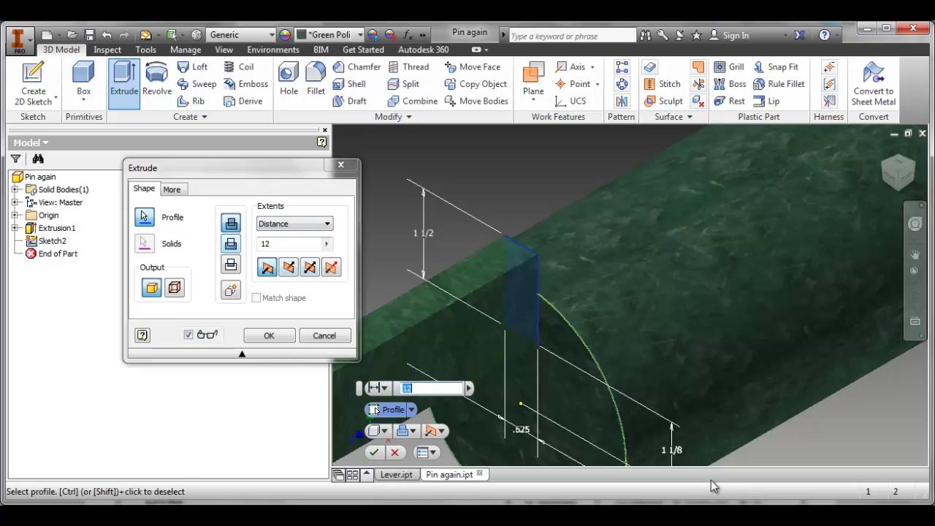
pyautogui.click(231, 244)
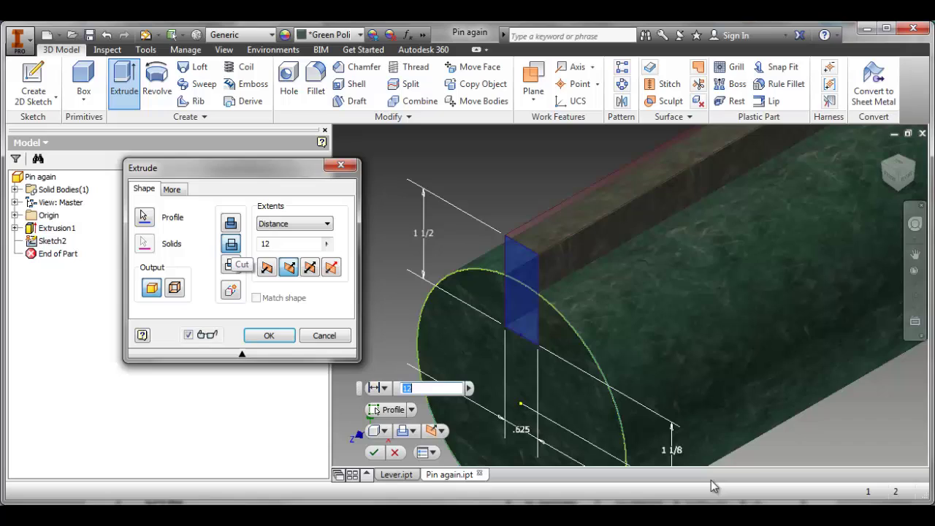
# Step: Try the All extent for the slot cut and return the extent to Distance
pyautogui.click(327, 224)
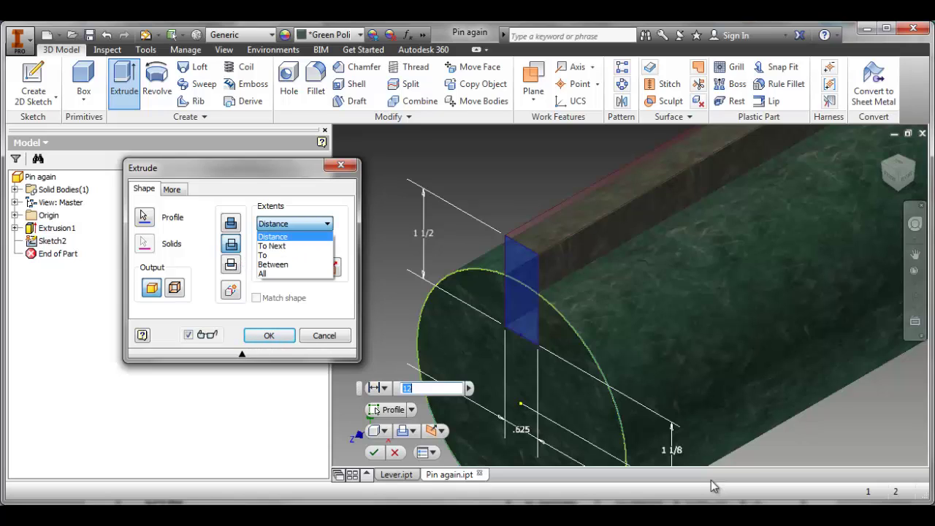
pyautogui.press('Down')
pyautogui.press('Down')
pyautogui.press('Down')
pyautogui.press('Down')
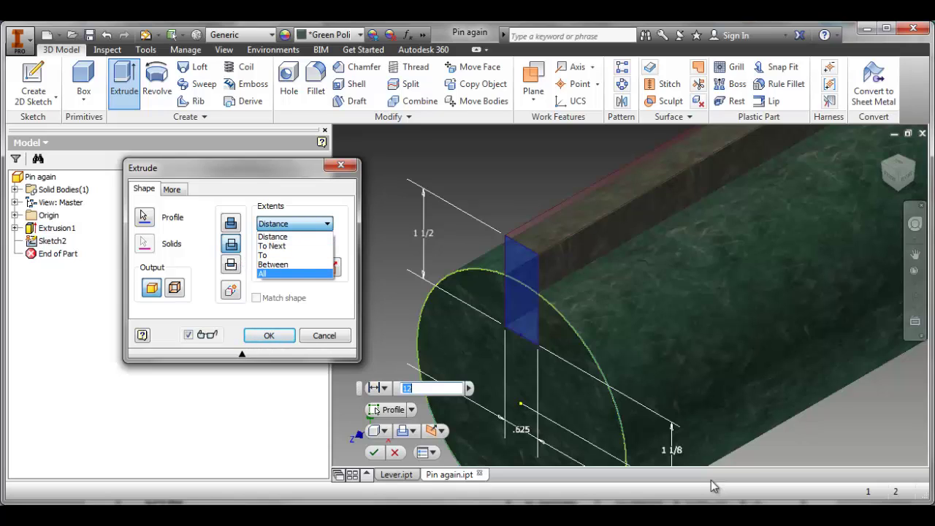
pyautogui.press('Return')
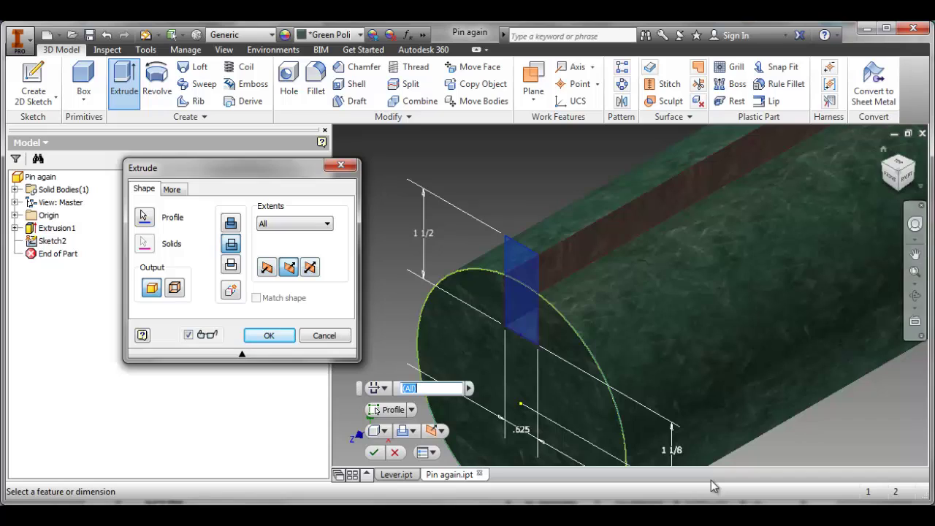
pyautogui.hotkey('alt', 'Down')
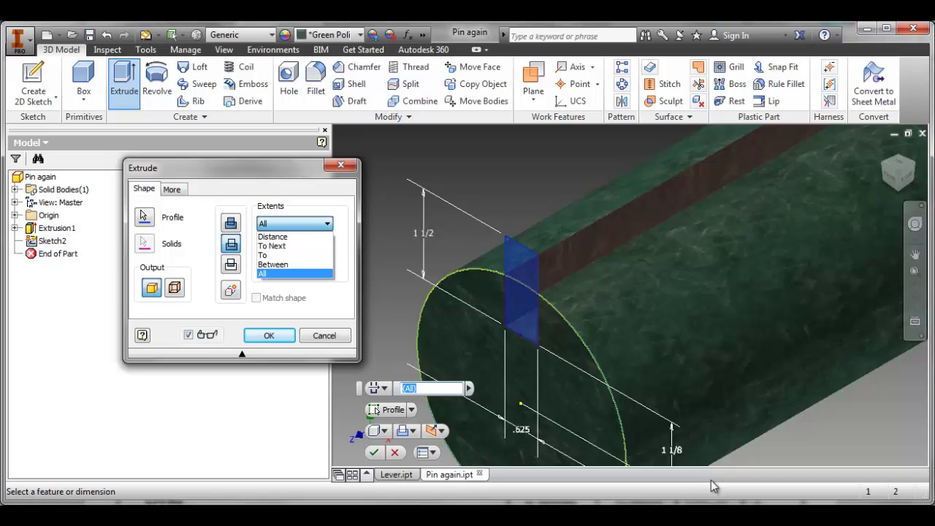
pyautogui.press('Up')
pyautogui.press('Up')
pyautogui.press('Up')
pyautogui.press('Up')
pyautogui.press('Return')
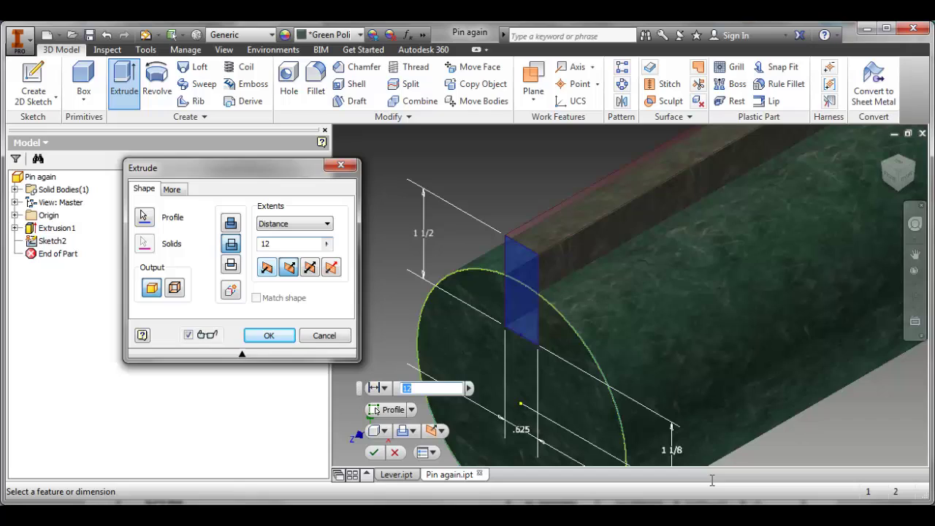
# Step: Set the cut distance to 3/4 in and complete the slot in the pin's front end
pyautogui.press('Tab')
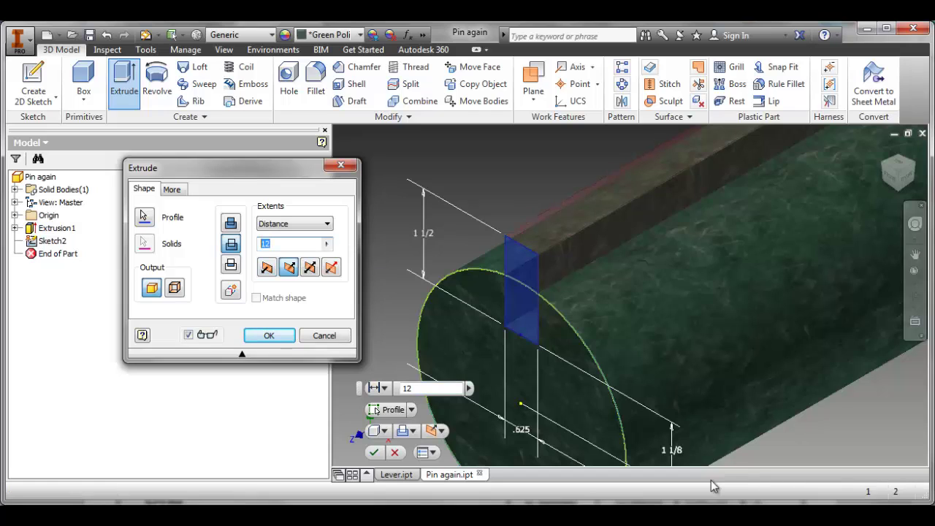
pyautogui.write('3/4')
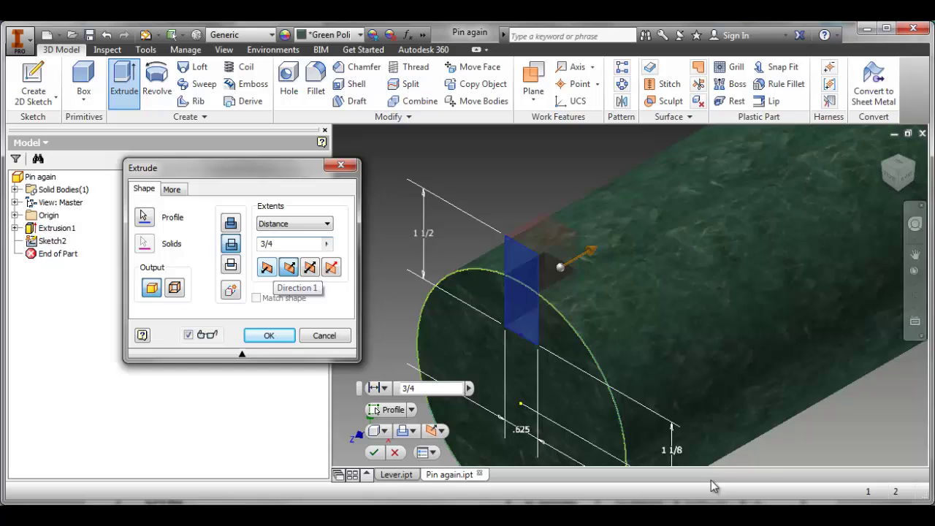
pyautogui.click(267, 268)
pyautogui.press('Right')
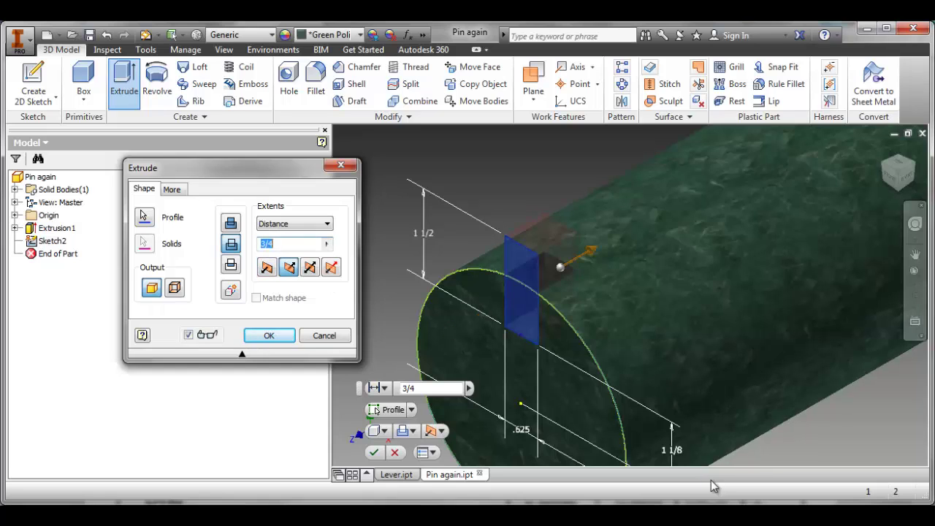
pyautogui.press('Return')
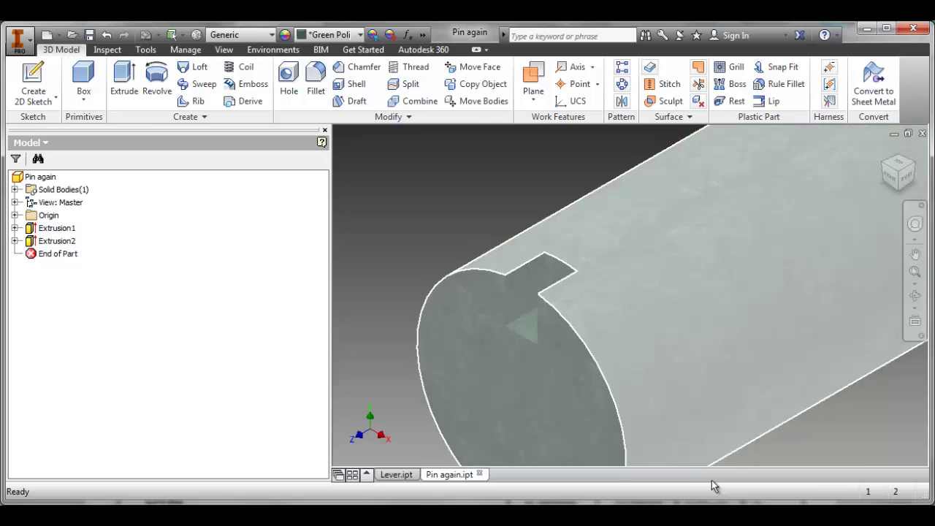
pyautogui.scroll(4, 613, 322)
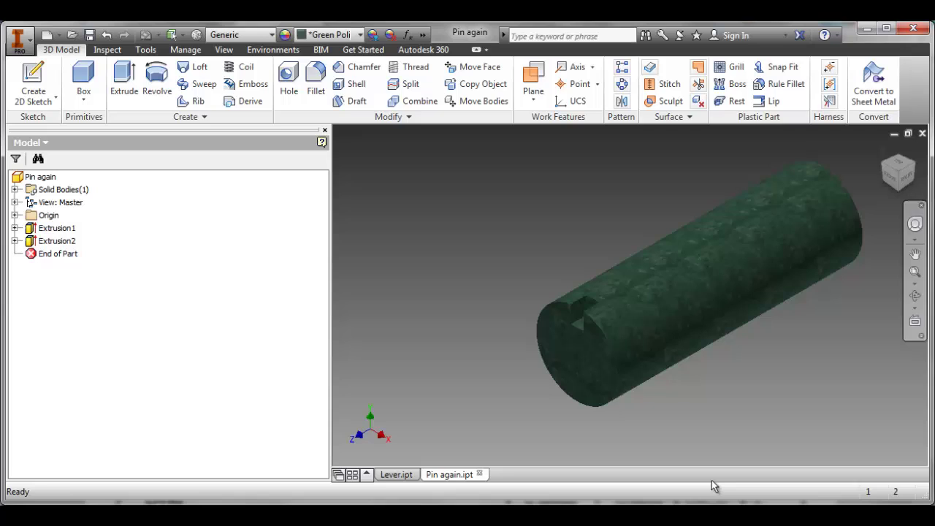
# Step: Select the slot cut Extrusion2 in the model tree and expand it to inspect its underlying sketch
pyautogui.press('s')
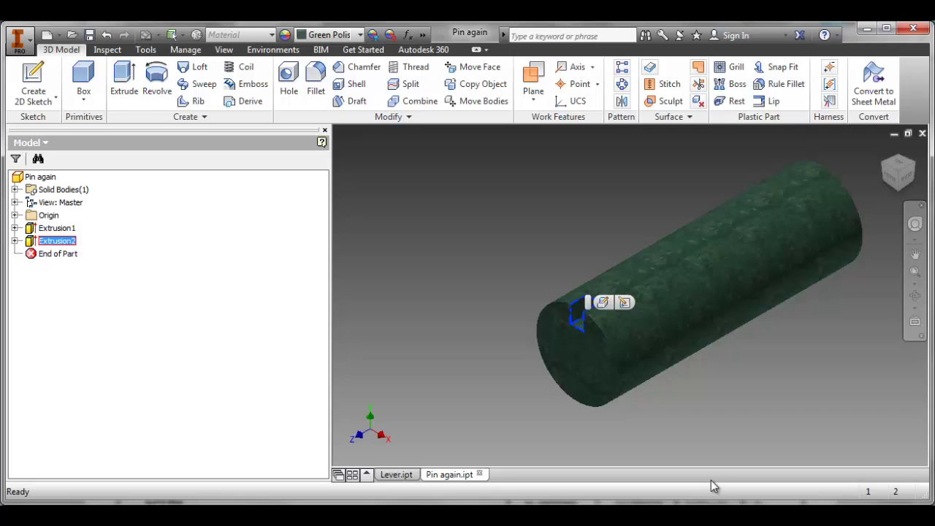
pyautogui.click(15, 241)
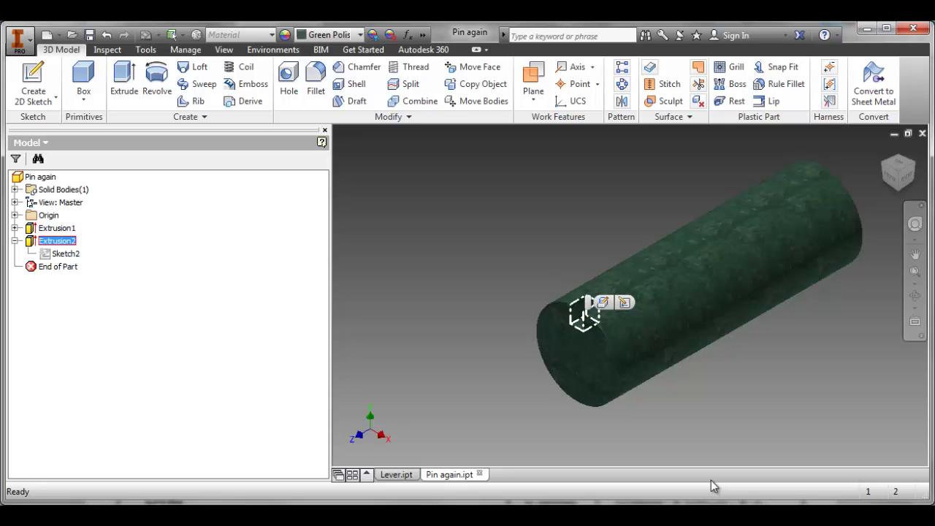
pyautogui.press('Down')
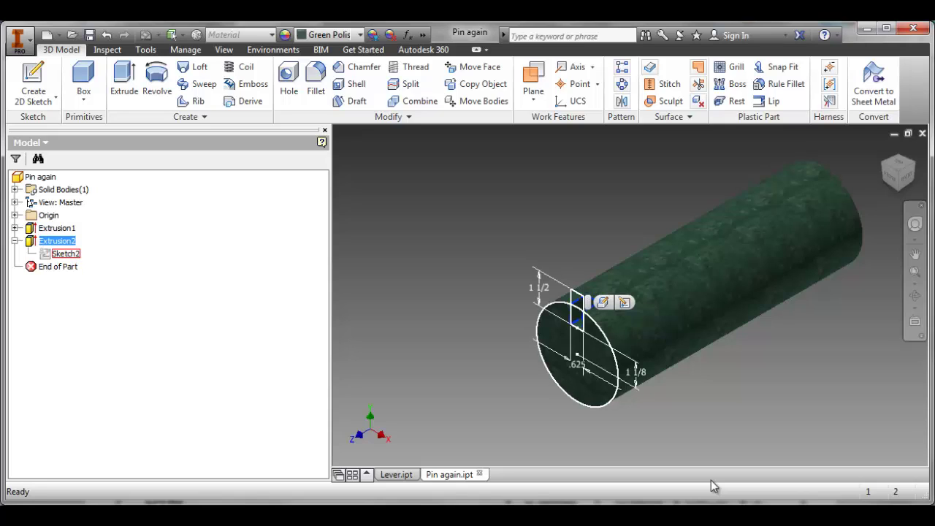
pyautogui.press('Up')
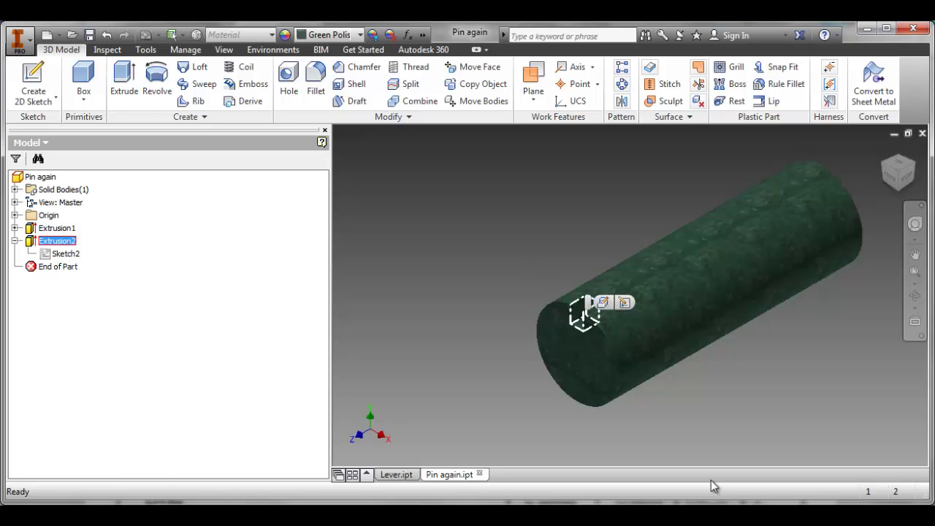
# Step: Suppress the slot cut feature Extrusion2 in the pin
pyautogui.hotkey('shift', 'F10')
pyautogui.press('Down')
pyautogui.press('Down')
pyautogui.press('Down')
pyautogui.press('Down')
pyautogui.press('Down')
pyautogui.press('Down')
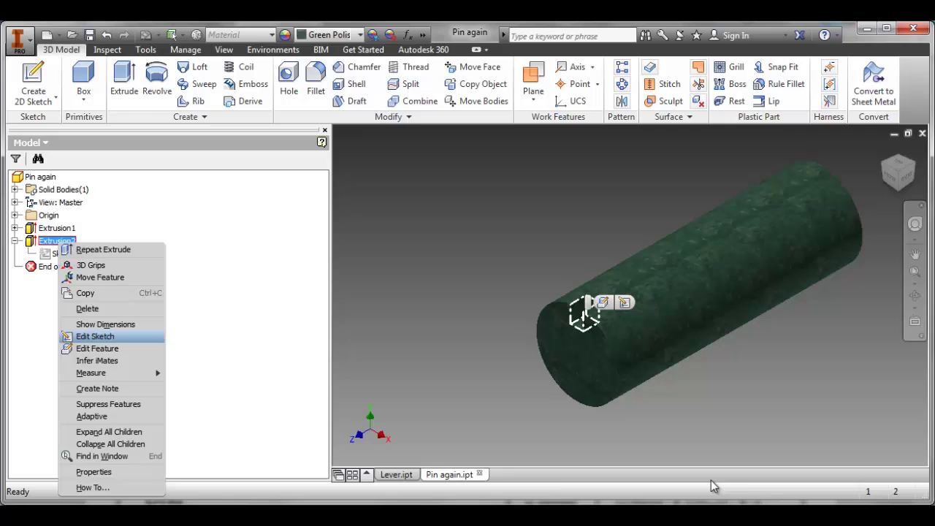
pyautogui.press('Down')
pyautogui.press('Up')
pyautogui.press('Up')
pyautogui.press('Up')
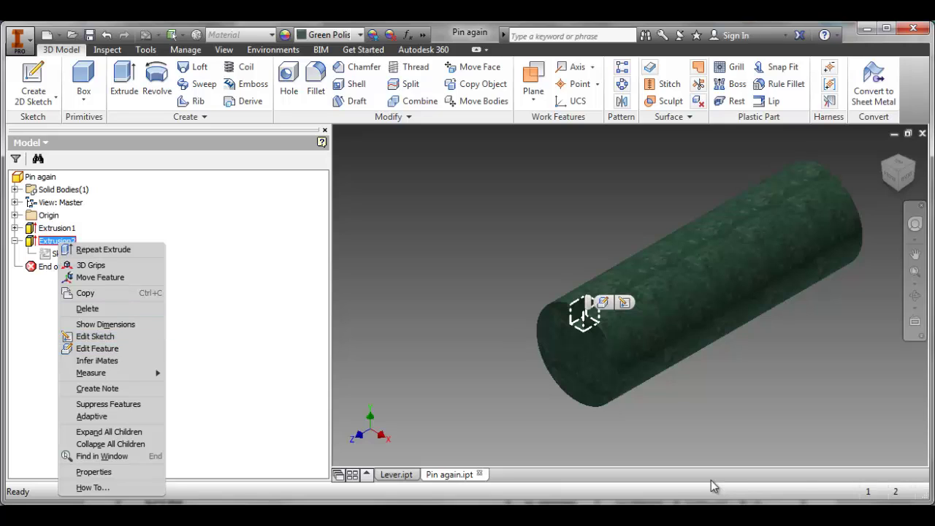
pyautogui.press('Down')
pyautogui.press('Down')
pyautogui.press('Down')
pyautogui.press('Down')
pyautogui.press('Down')
pyautogui.press('Down')
pyautogui.press('Down')
pyautogui.press('Down')
pyautogui.press('Down')
pyautogui.press('Down')
pyautogui.press('Down')
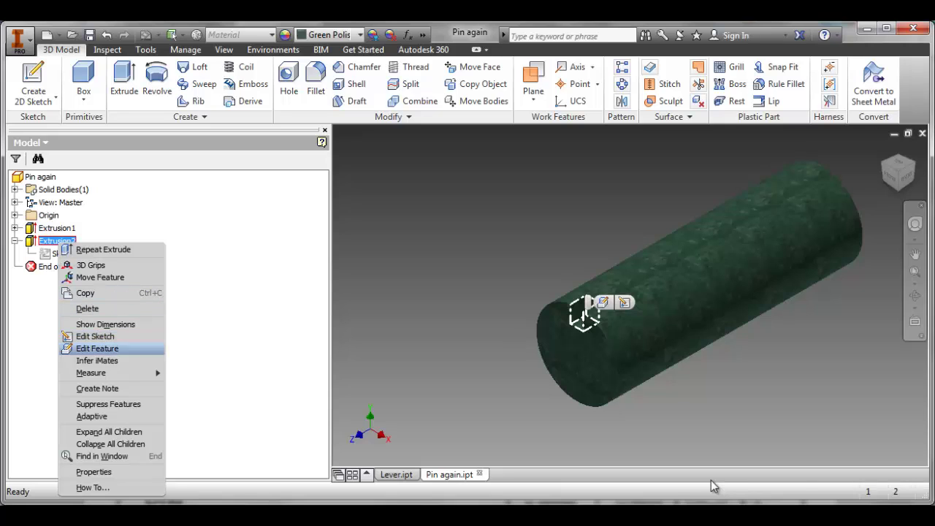
pyautogui.press('Up')
pyautogui.press('Up')
pyautogui.press('Up')
pyautogui.press('Up')
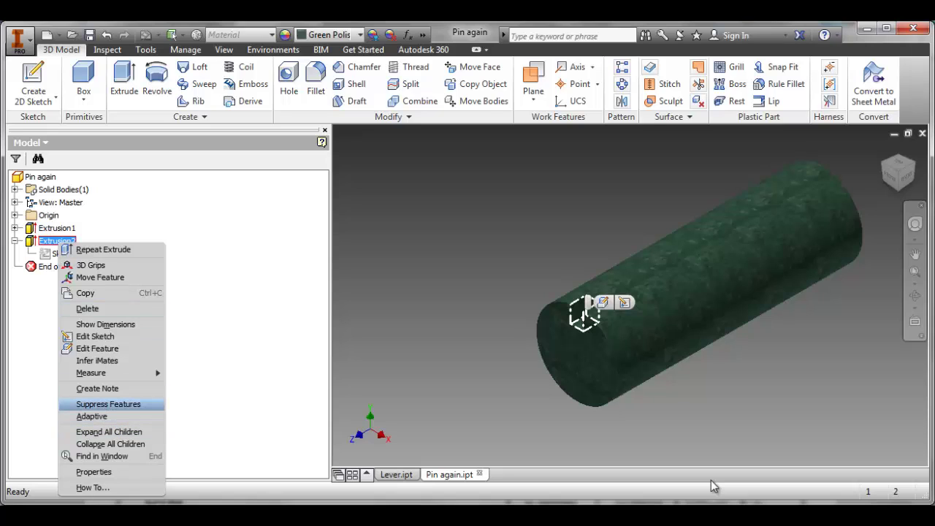
pyautogui.press('Return')
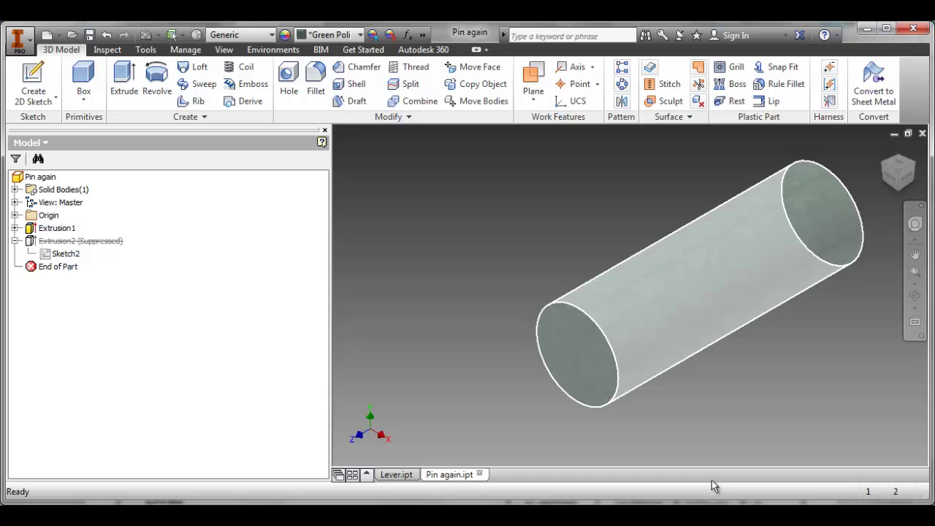
# Step: Unsuppress the slot cut feature Extrusion2 to restore the slot in the pin's front end
pyautogui.press('Down')
pyautogui.press('Down')
pyautogui.press('Up')
pyautogui.press('Up')
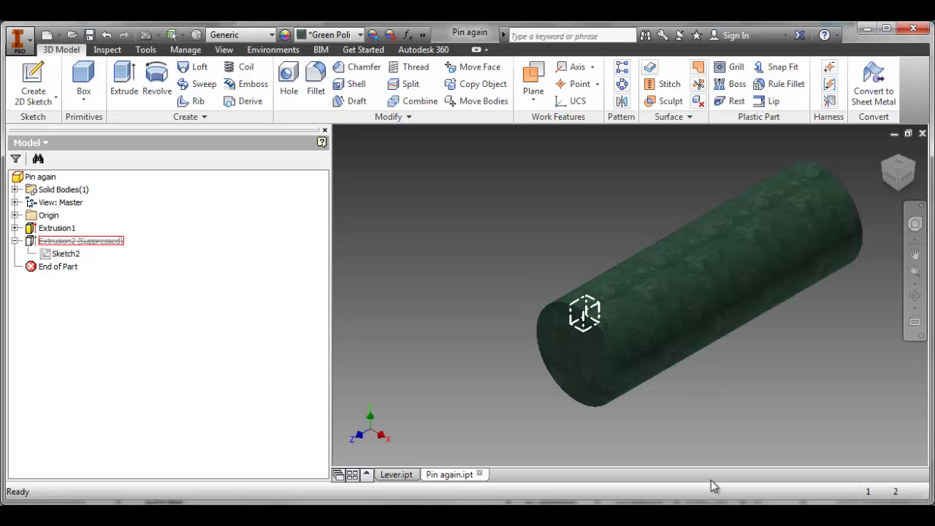
pyautogui.rightClick(59, 241)
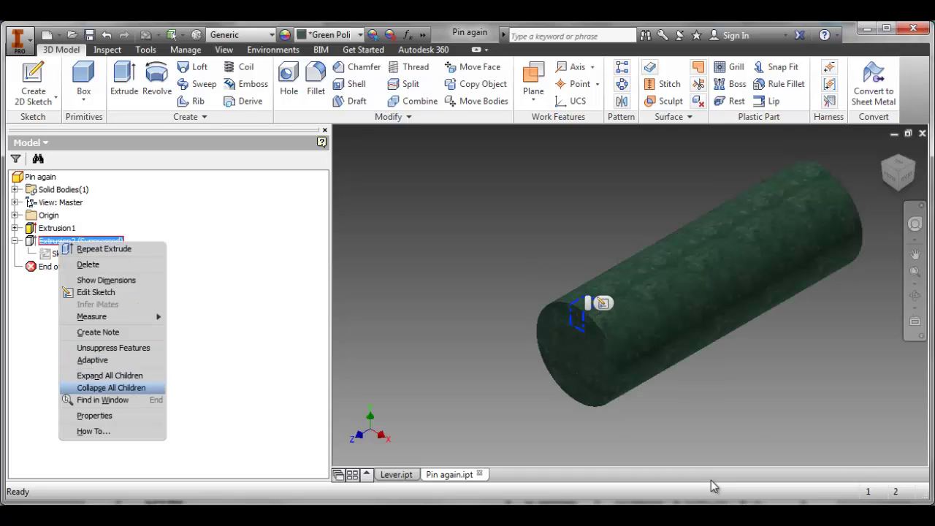
pyautogui.press('Up')
pyautogui.press('Return')
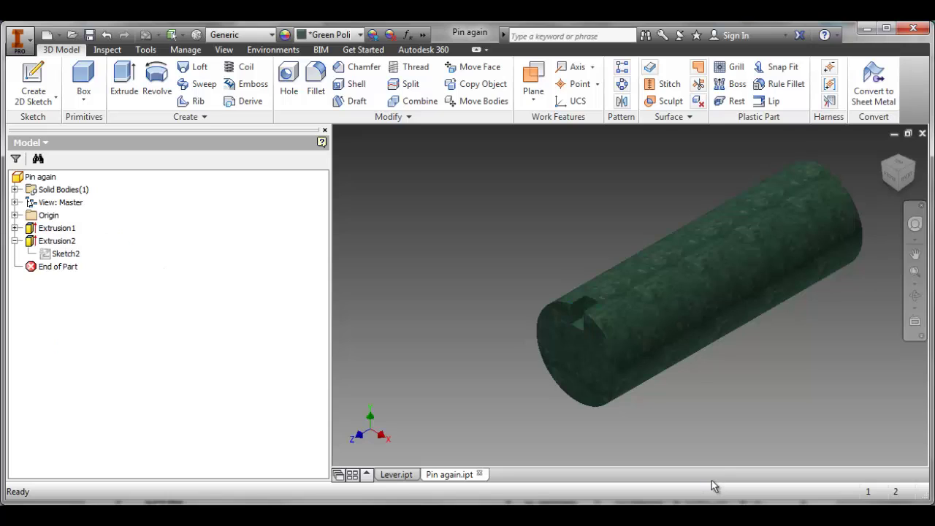
# Step: Mirror the slot cut Extrusion2 about the origin XY Plane onto the pin's far end
pyautogui.hotkey('ctrl', 'z')
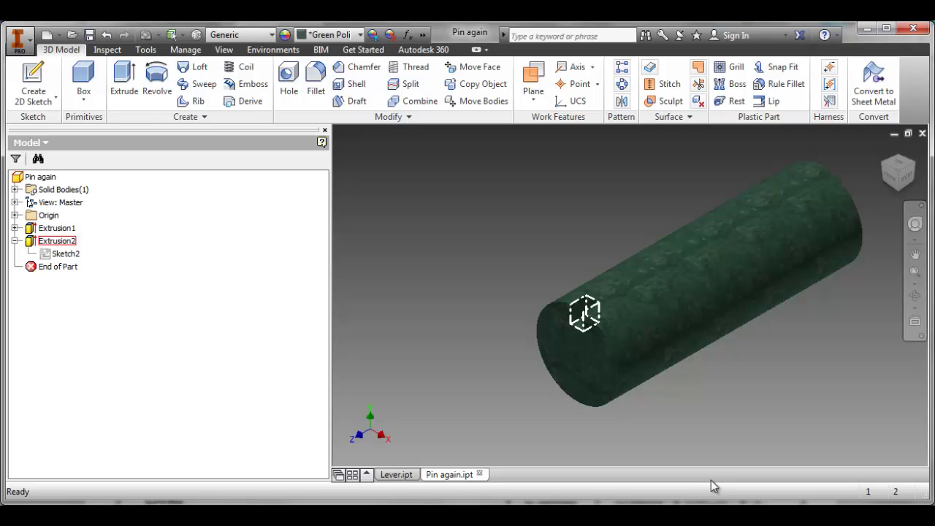
pyautogui.click(57, 241)
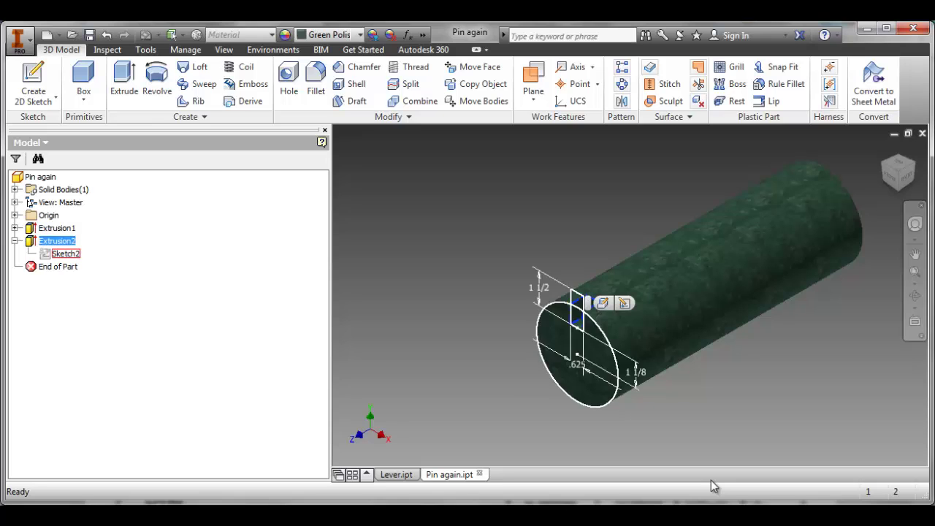
pyautogui.hotkey('ctrl', 'y')
pyautogui.hotkey('ctrl', 'z')
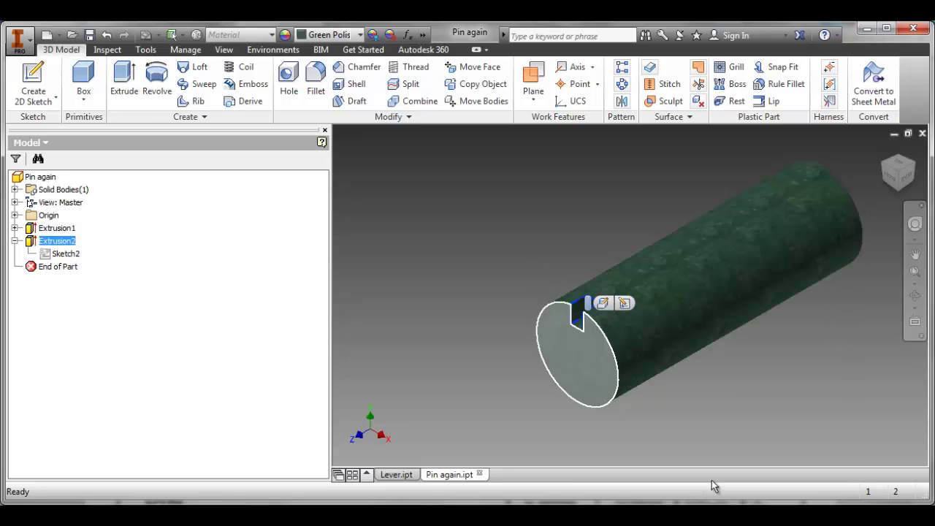
pyautogui.hotkey('ctrl', 'y')
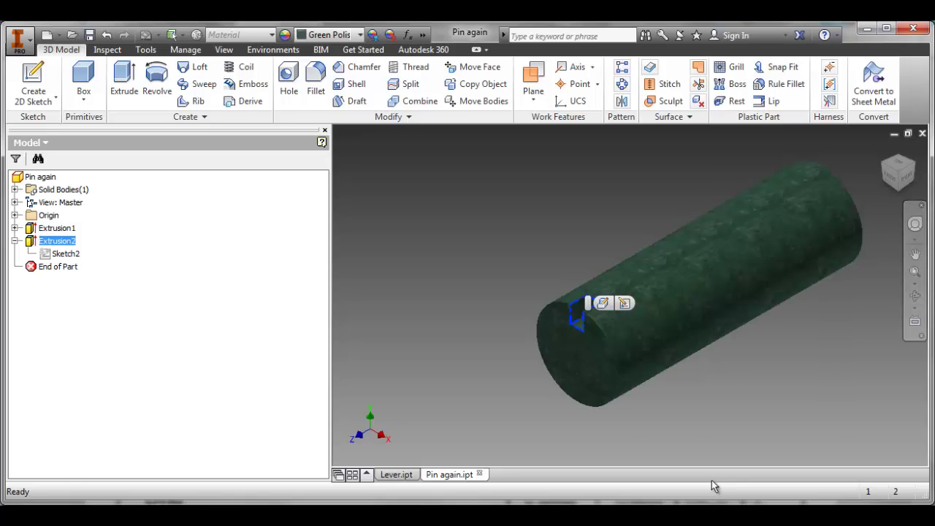
pyautogui.hotkey('ctrl', 'shift', 'm')
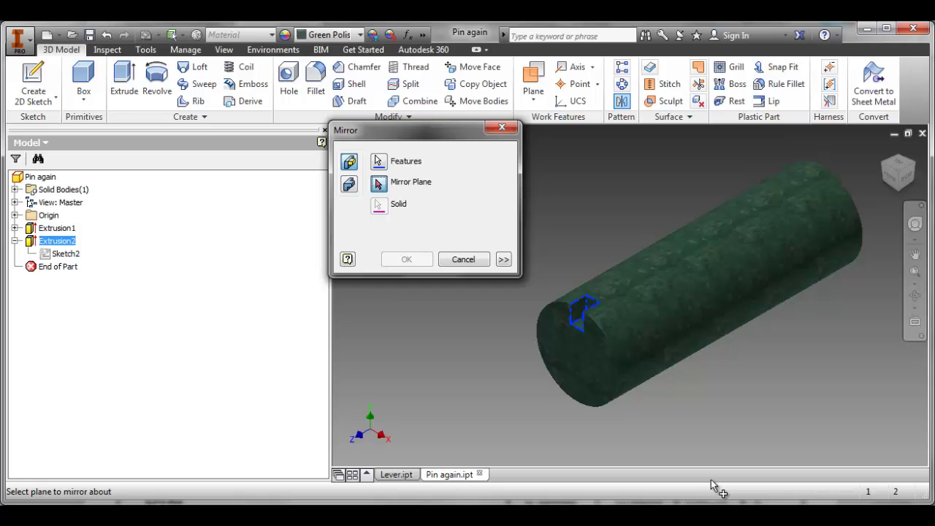
pyautogui.click(15, 216)
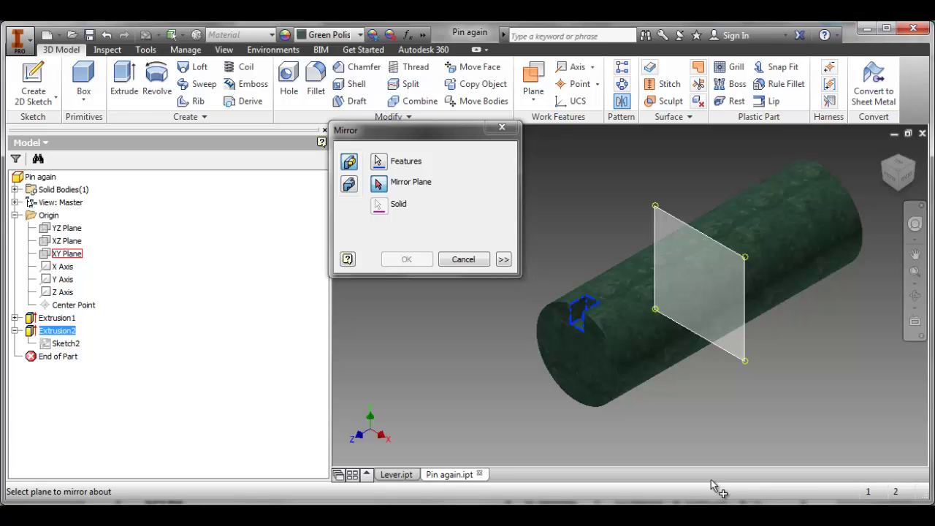
pyautogui.click(67, 254)
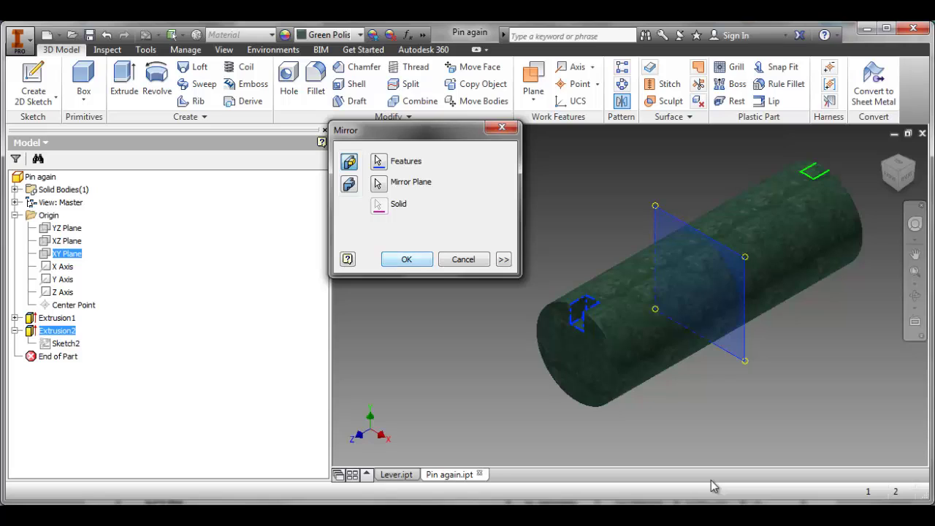
pyautogui.press('Return')
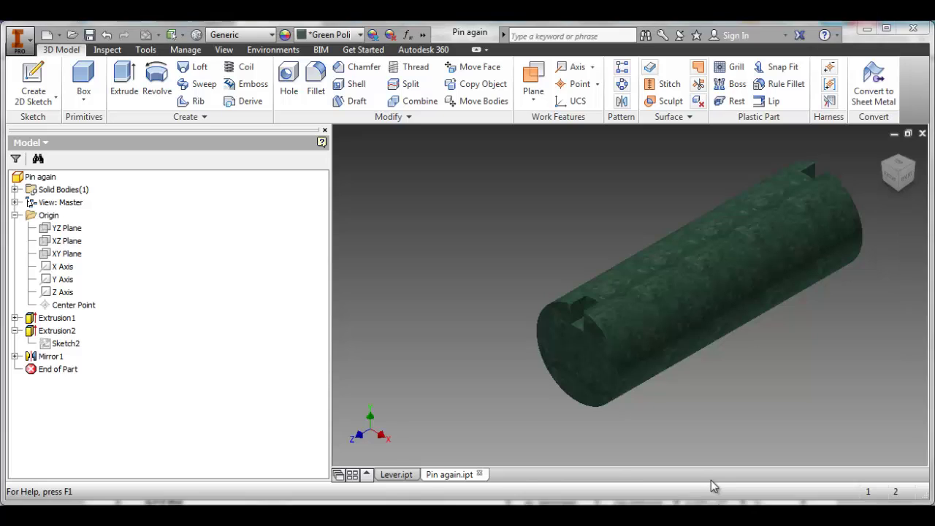
# Step: Switch to the clevis PDF drawing in the browser and examine the dimensions on the LEVER and KEY sheets
pyautogui.hotkey('alt', 'Tab')
pyautogui.scroll(-9, 712, 487)
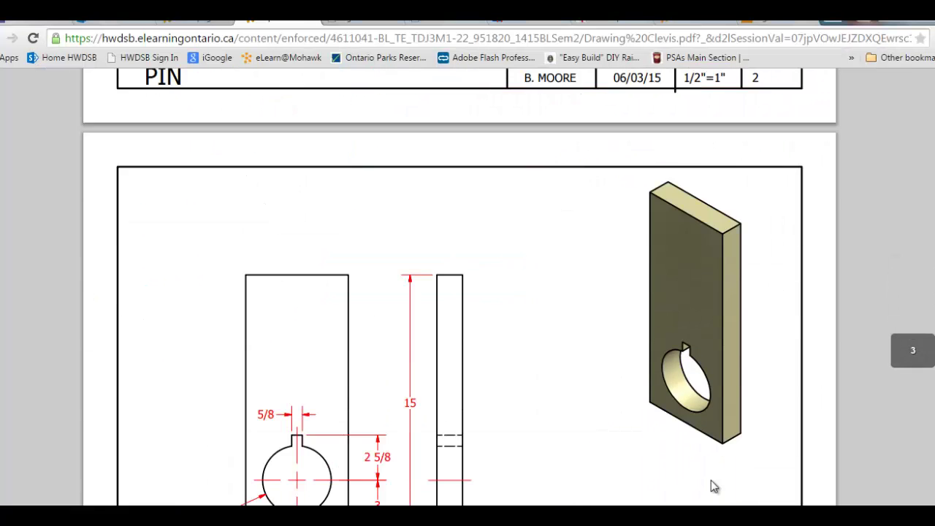
pyautogui.scroll(1, 714, 486)
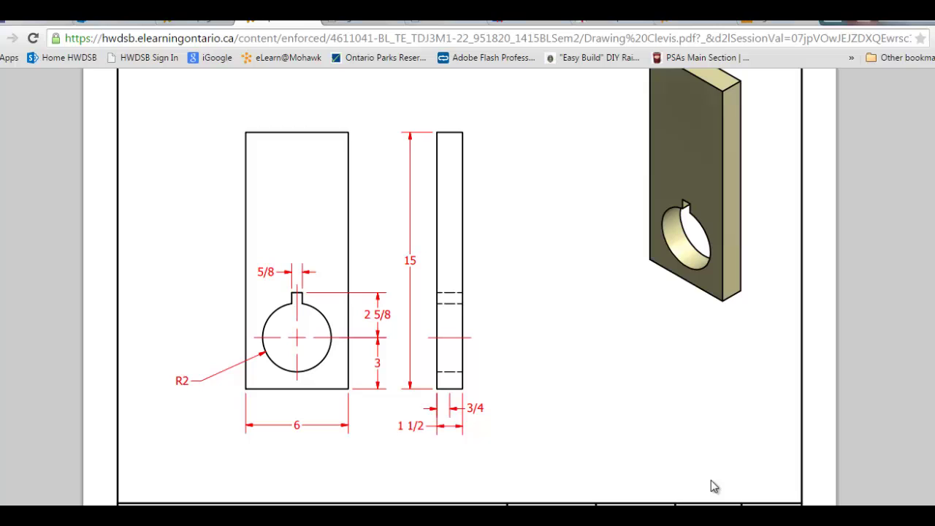
pyautogui.scroll(-5, 714, 487)
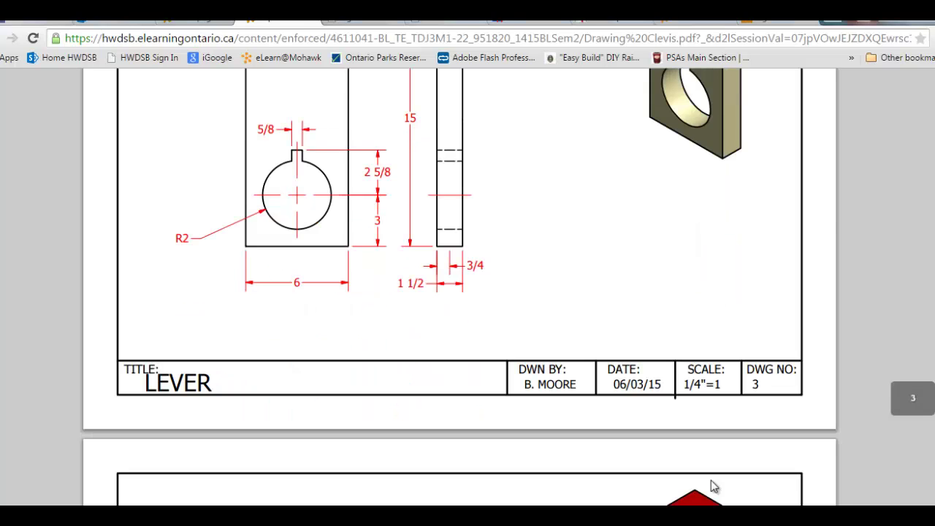
pyautogui.scroll(-3, 714, 486)
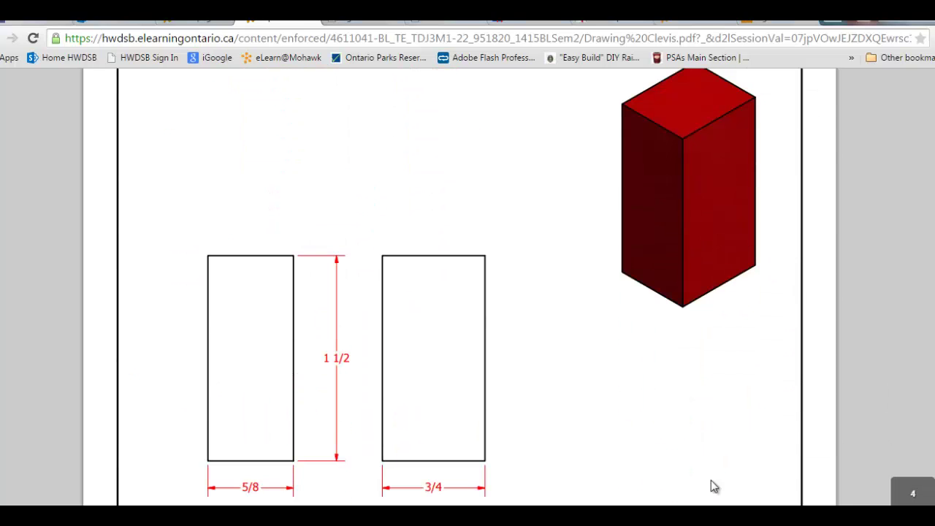
pyautogui.scroll(-1, 714, 486)
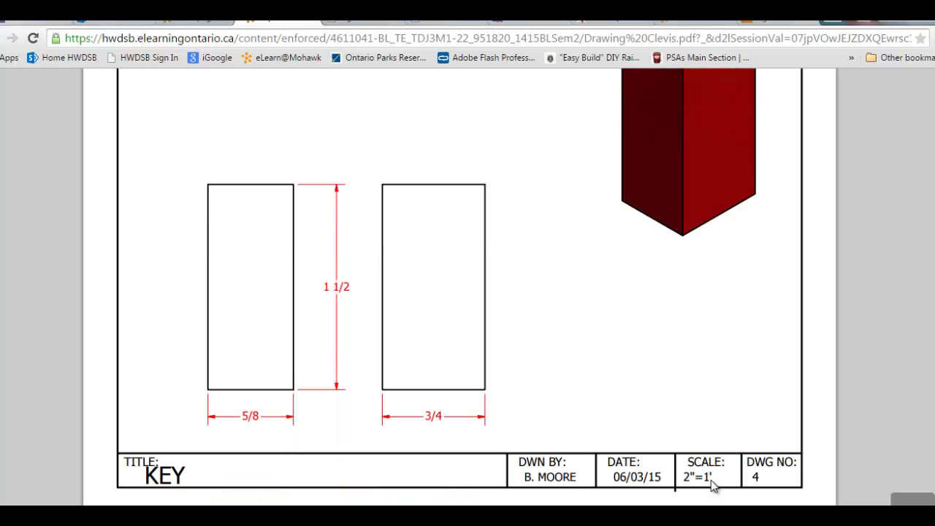
pyautogui.scroll(1, 711, 484)
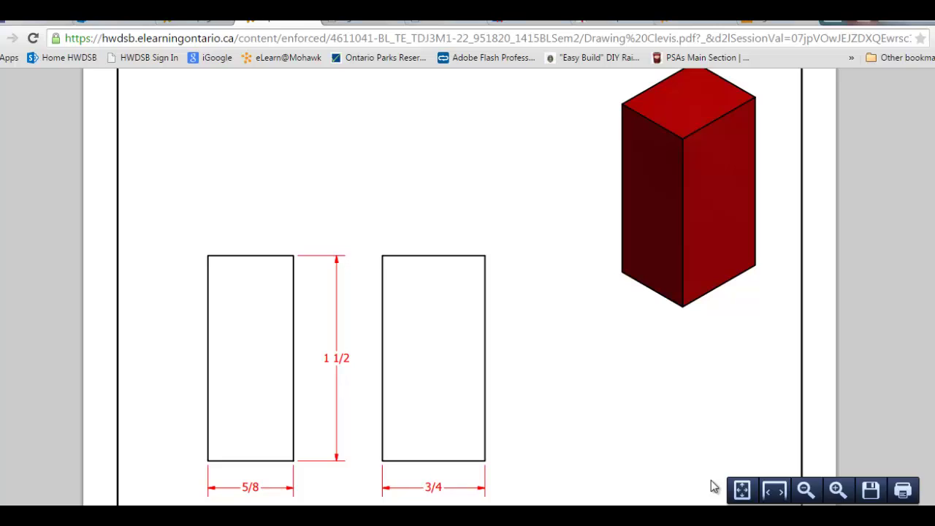
pyautogui.scroll(1, 714, 486)
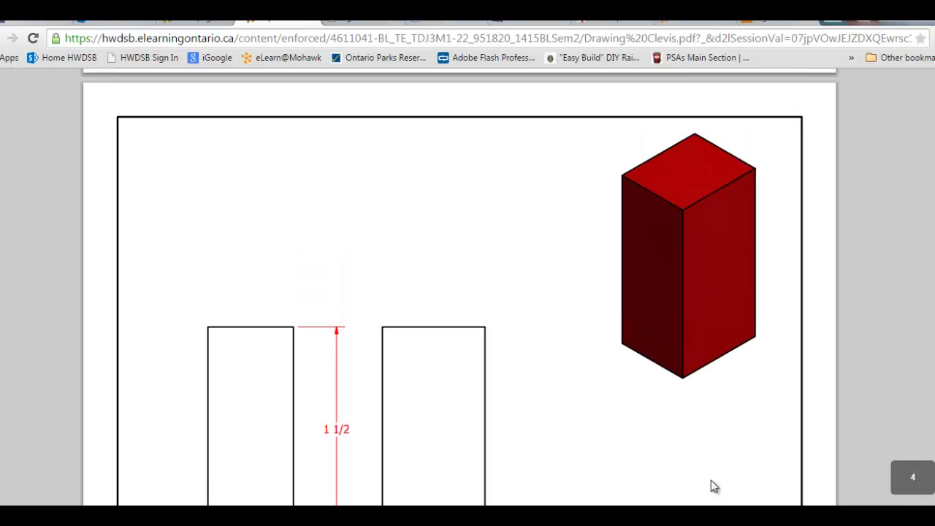
pyautogui.moveTo(440, 516)
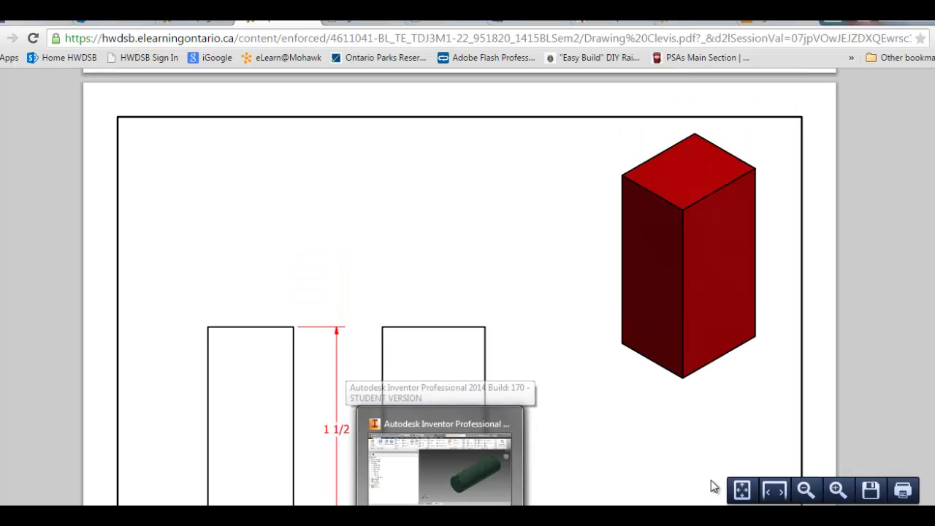